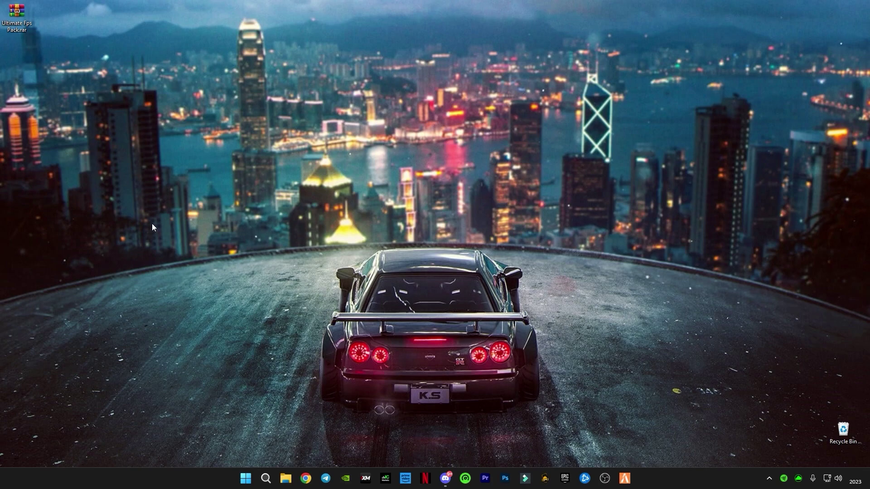
Switch to Discord and open the Ultimate FPS Pack link posted in the fps-packs channel, then minimize Discord
{"action": "left_click", "coordinate": [9, 33]}
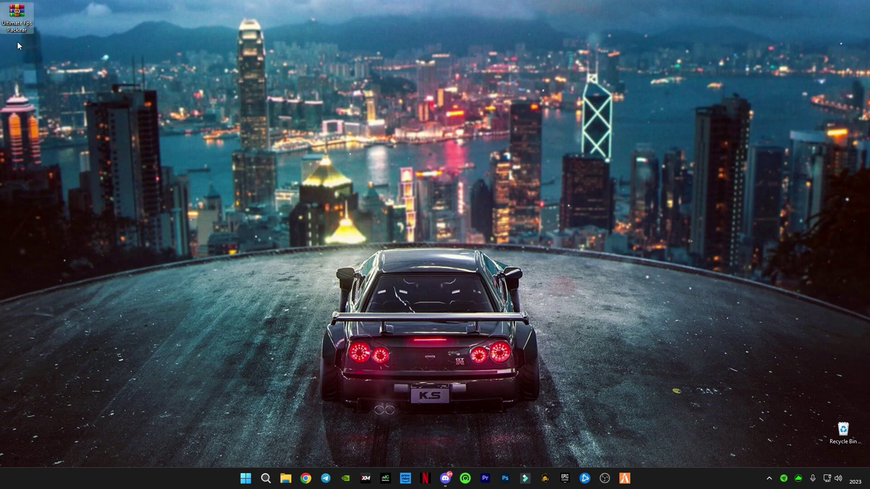
{"action": "left_click", "coordinate": [453, 480]}
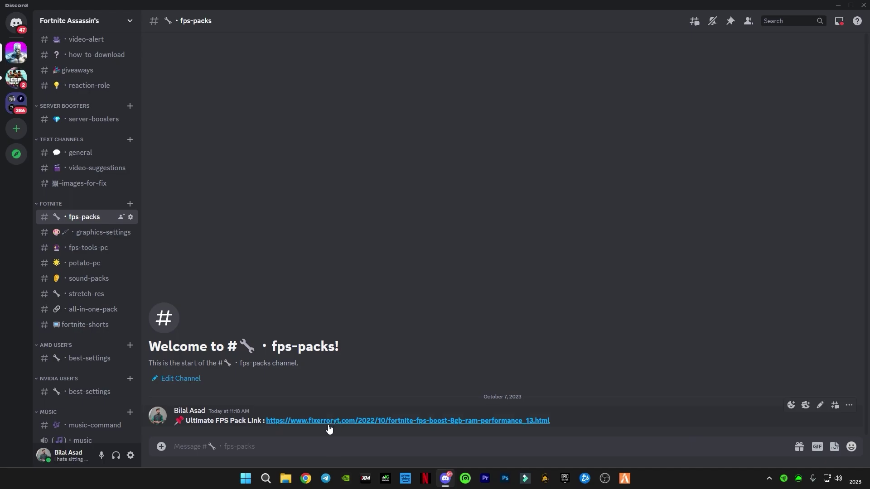
{"action": "left_click", "coordinate": [337, 421]}
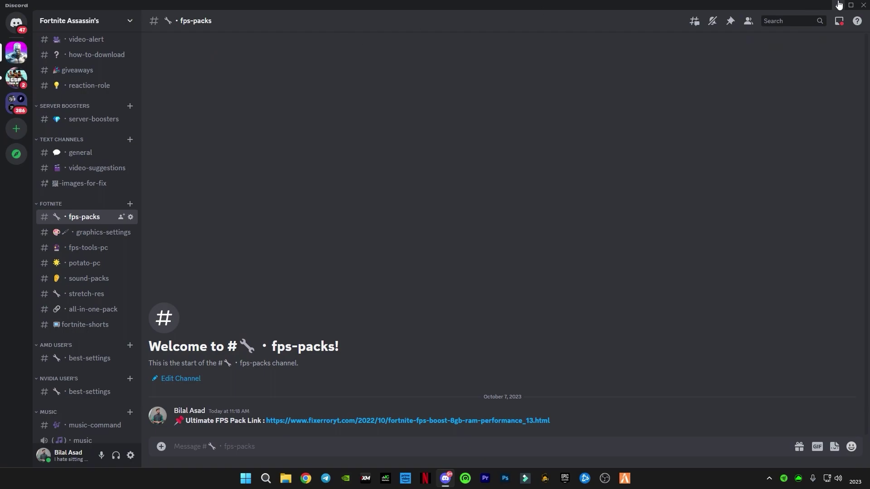
{"action": "left_click", "coordinate": [838, 5]}
Extract the Ultimate Fps Pack.rar archive directly onto the desktop
{"action": "right_click", "coordinate": [15, 18]}
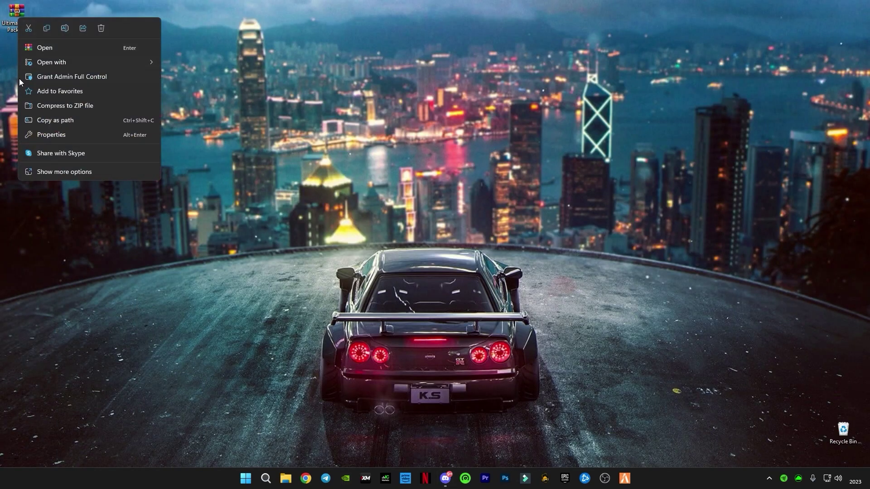
{"action": "left_click", "coordinate": [64, 170]}
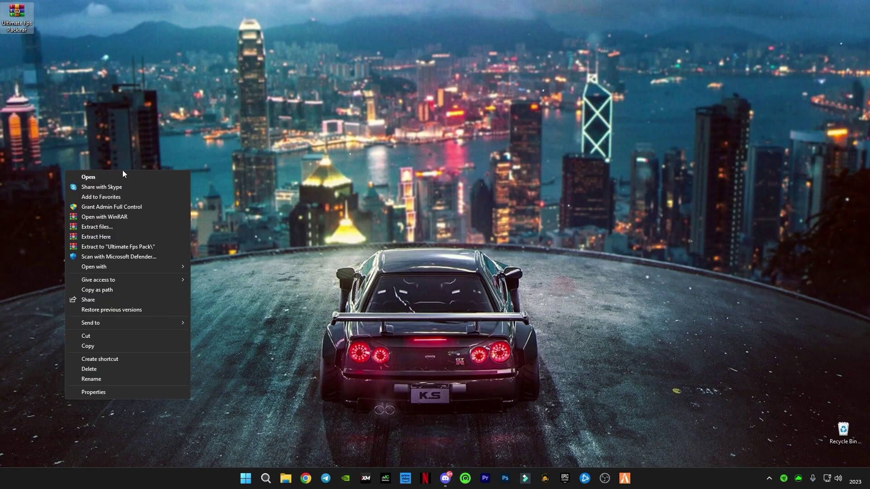
{"action": "left_click", "coordinate": [102, 237]}
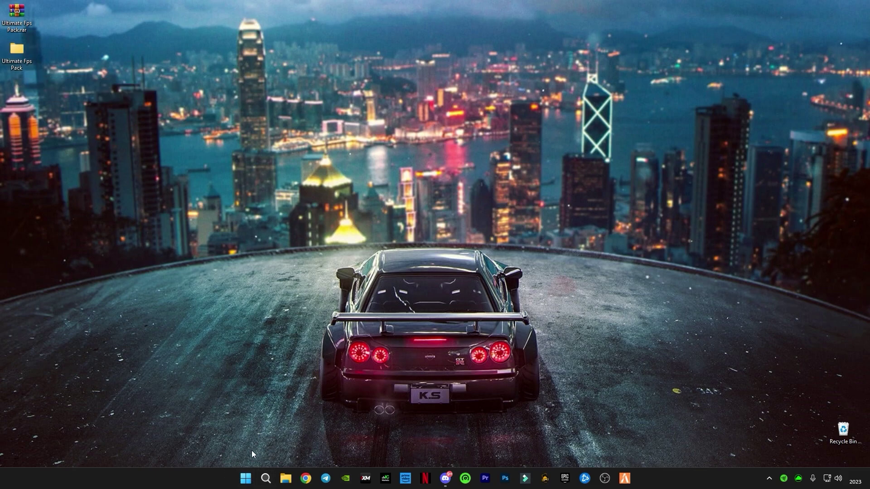
Set the monitor's refresh rate to 165 Hz in the Windows advanced display settings
{"action": "left_click", "coordinate": [246, 479]}
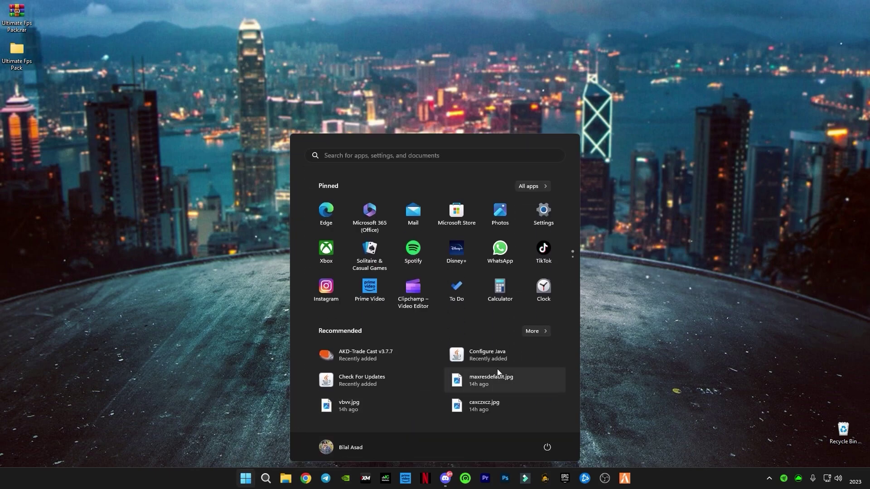
{"action": "left_click", "coordinate": [542, 212]}
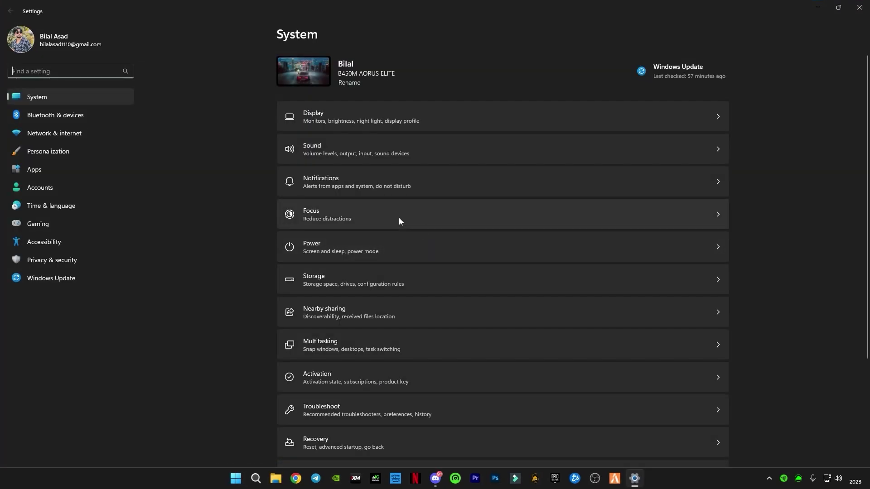
{"action": "left_click", "coordinate": [340, 123]}
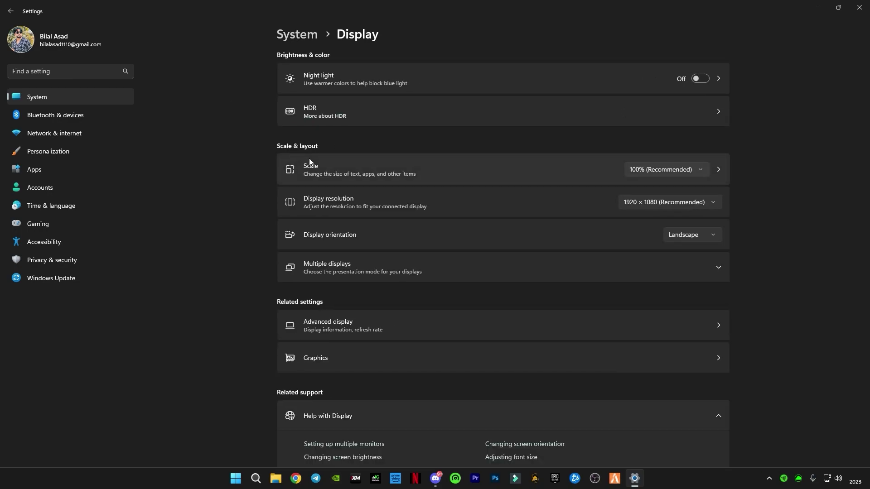
{"action": "scroll", "coordinate": [404, 263], "scroll_direction": "down", "scroll_amount": 1}
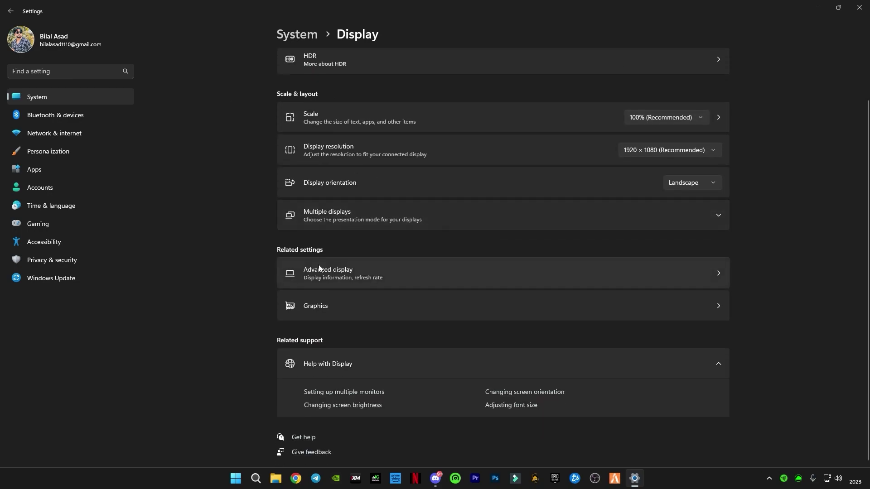
{"action": "left_click", "coordinate": [352, 270]}
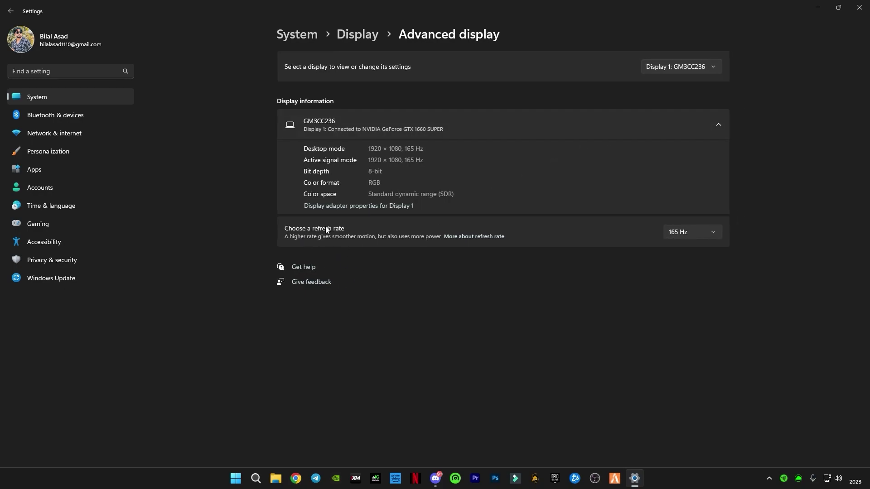
{"action": "left_click", "coordinate": [689, 240]}
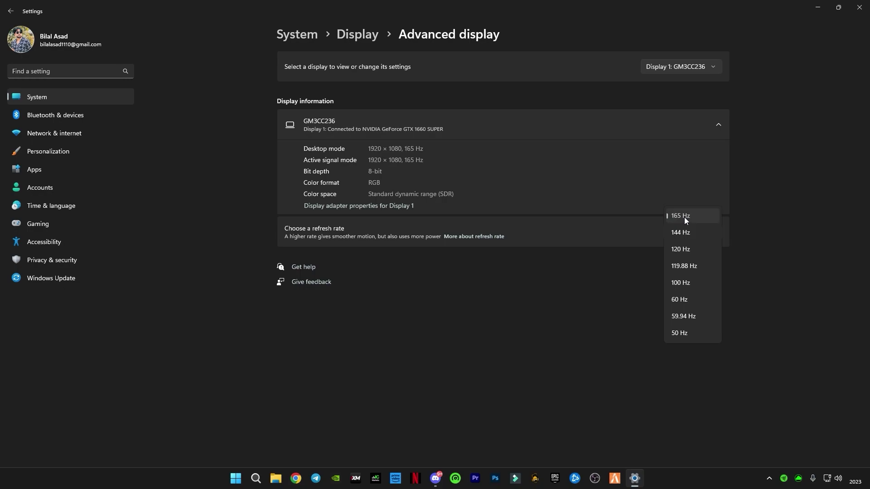
{"action": "left_click", "coordinate": [685, 217]}
{"action": "left_click", "coordinate": [685, 234]}
{"action": "left_click", "coordinate": [680, 219]}
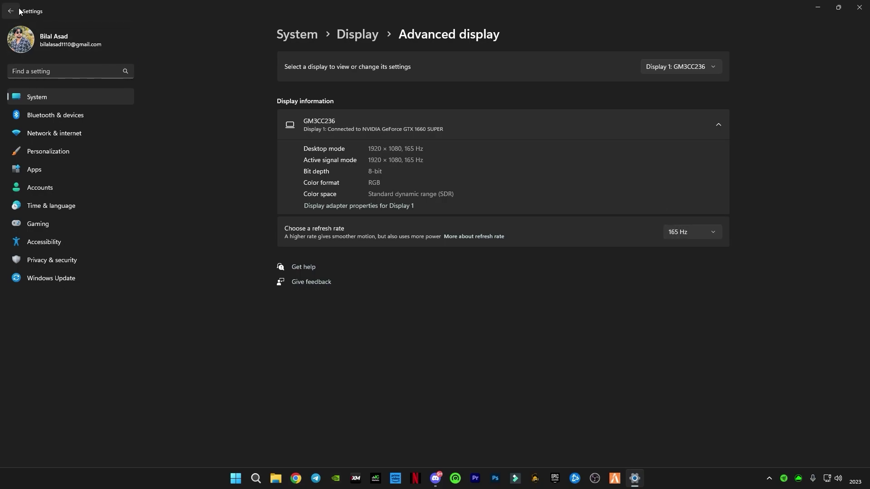
Set Fortnite's graphics preference to High performance in the display graphics settings and save it
{"action": "left_click", "coordinate": [10, 10]}
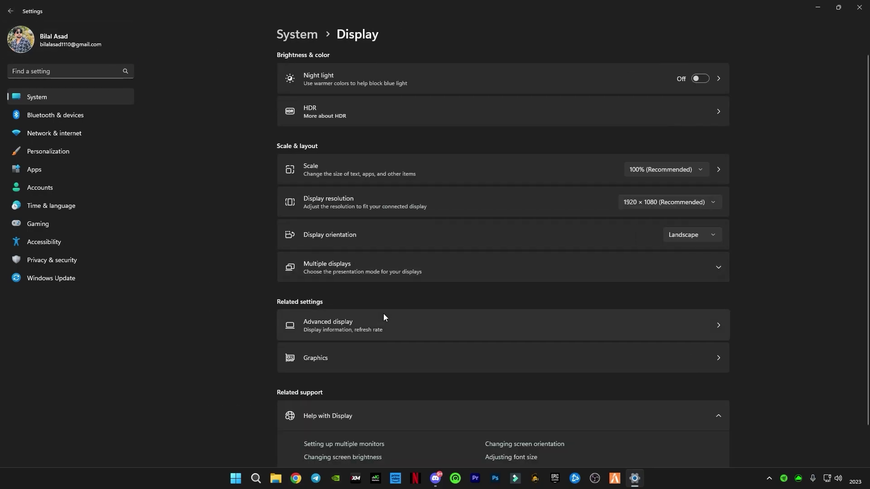
{"action": "left_click", "coordinate": [326, 358]}
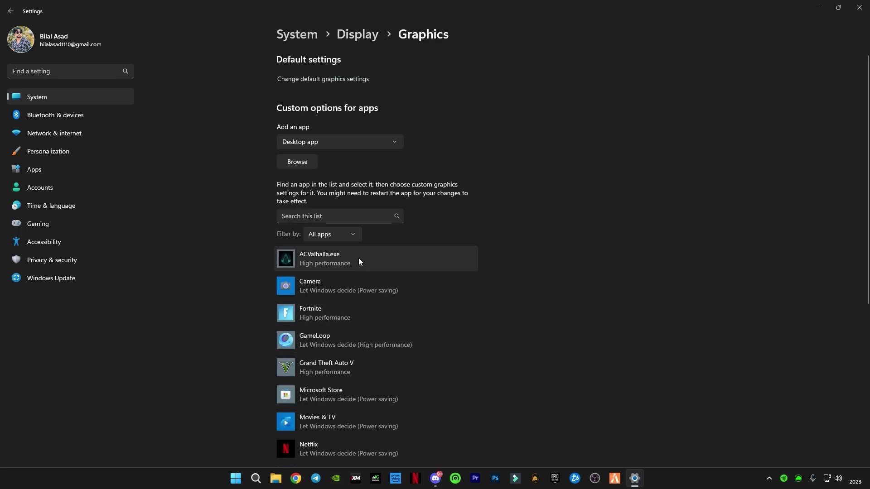
{"action": "left_click", "coordinate": [325, 314]}
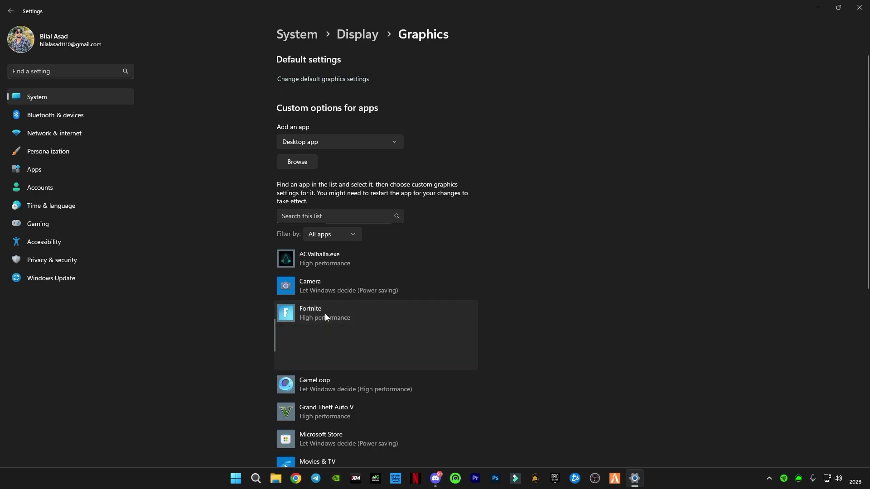
{"action": "left_click", "coordinate": [411, 361]}
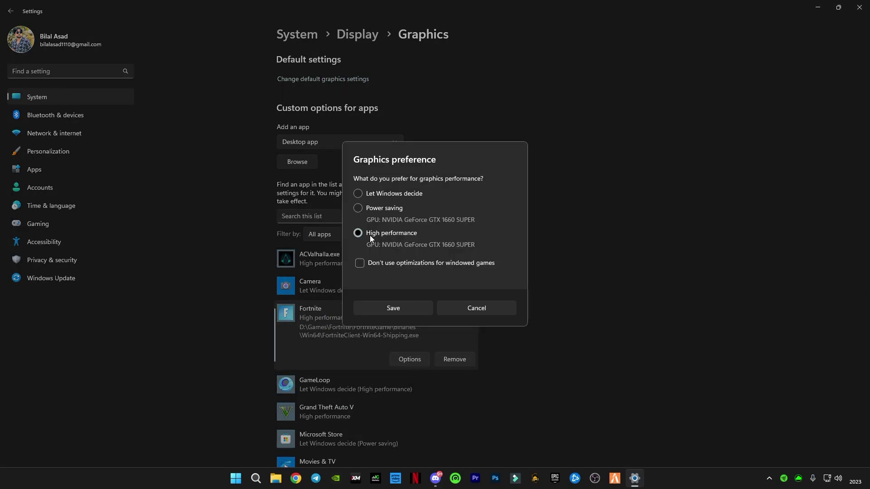
{"action": "left_click", "coordinate": [388, 309]}
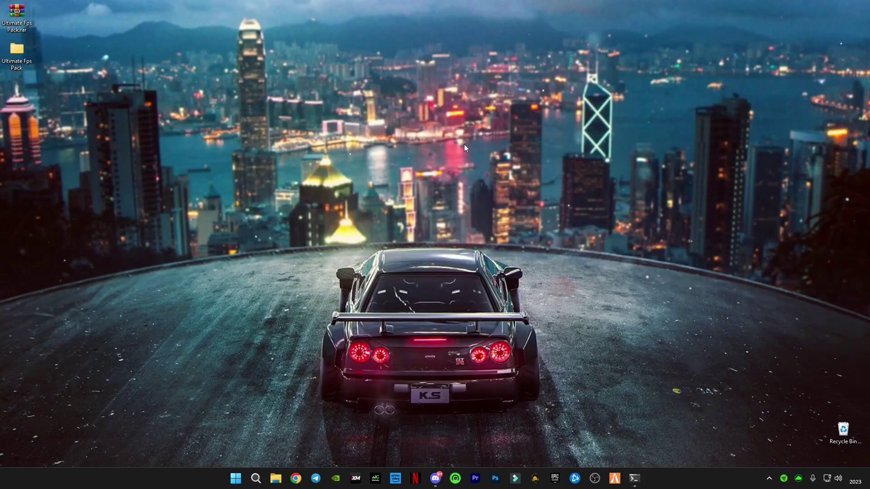
Open Device Manager through Computer Management for This PC and expand the display adapters
{"action": "left_click", "coordinate": [275, 478]}
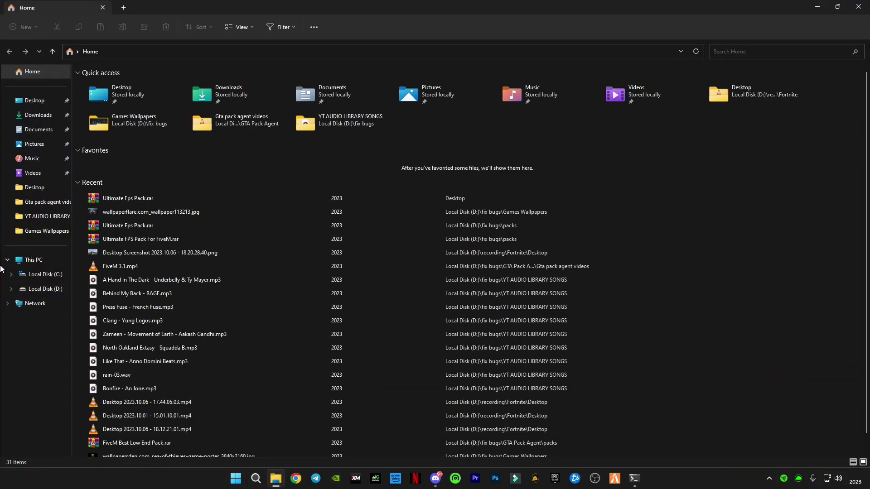
{"action": "right_click", "coordinate": [34, 263]}
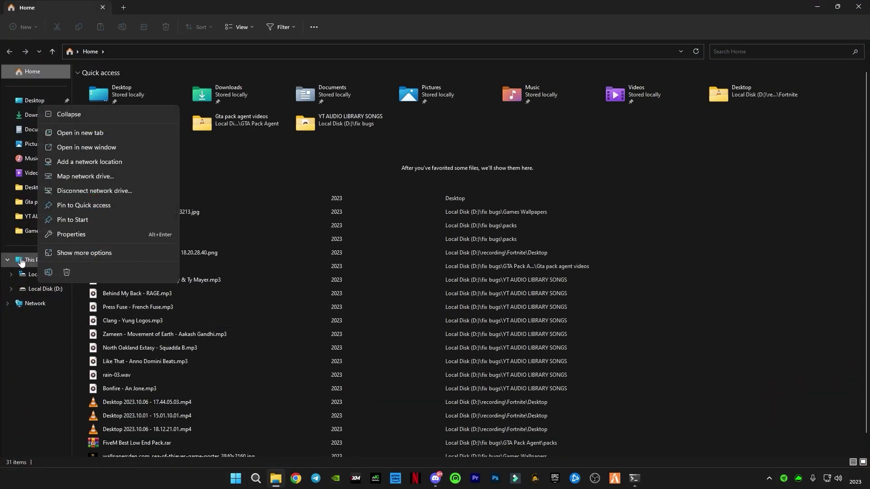
{"action": "left_click", "coordinate": [75, 252]}
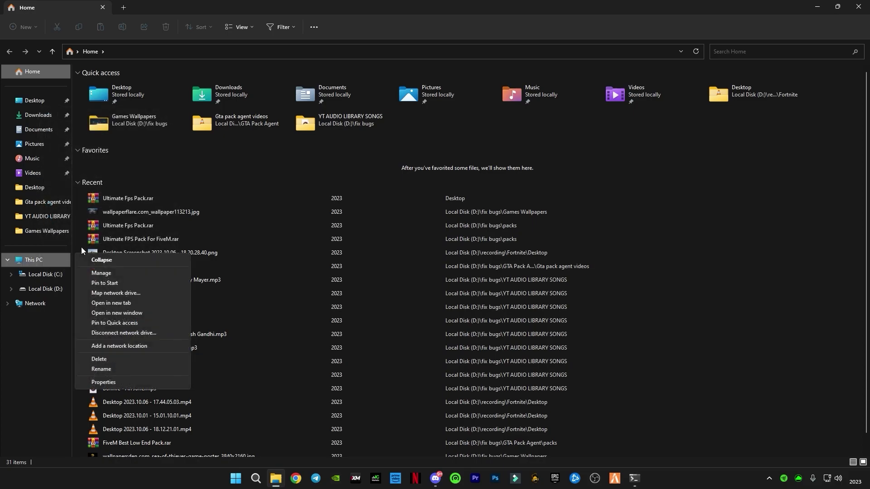
{"action": "left_click", "coordinate": [104, 273]}
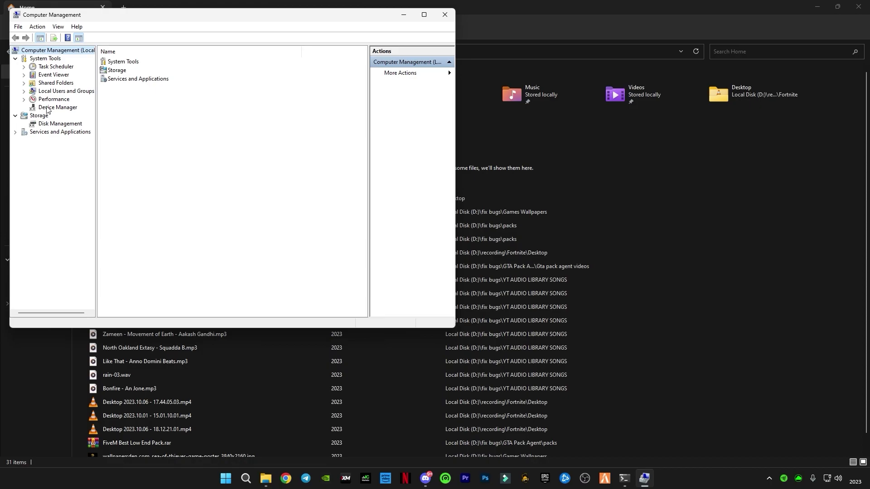
{"action": "left_click", "coordinate": [63, 108]}
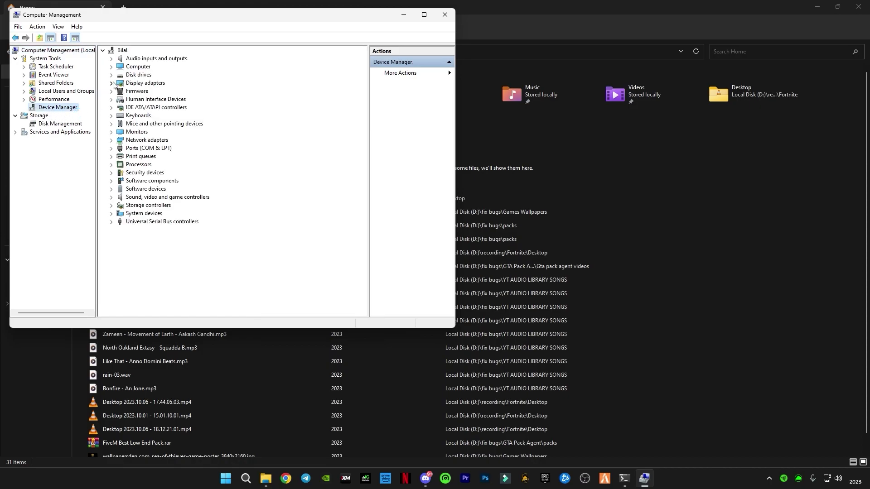
{"action": "left_click", "coordinate": [112, 83]}
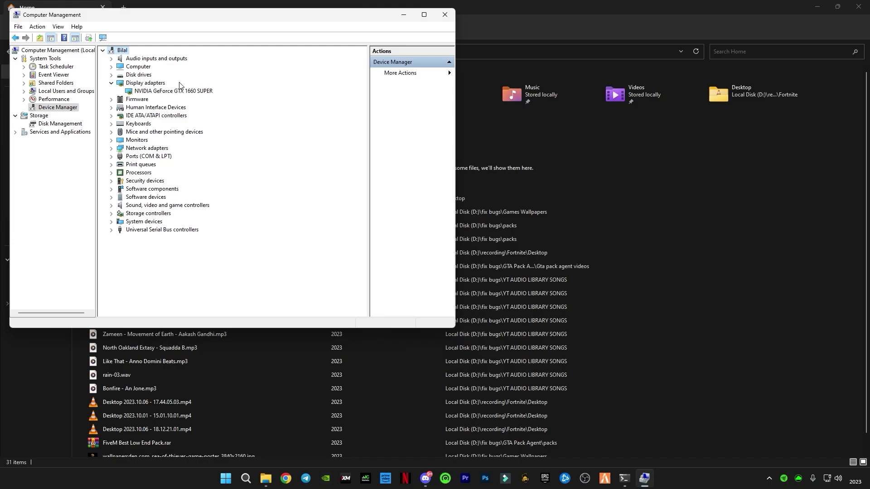
View the available device actions for the NVIDIA GeForce GTX 1660 SUPER, and close Computer Management and File Explorer
{"action": "right_click", "coordinate": [166, 92]}
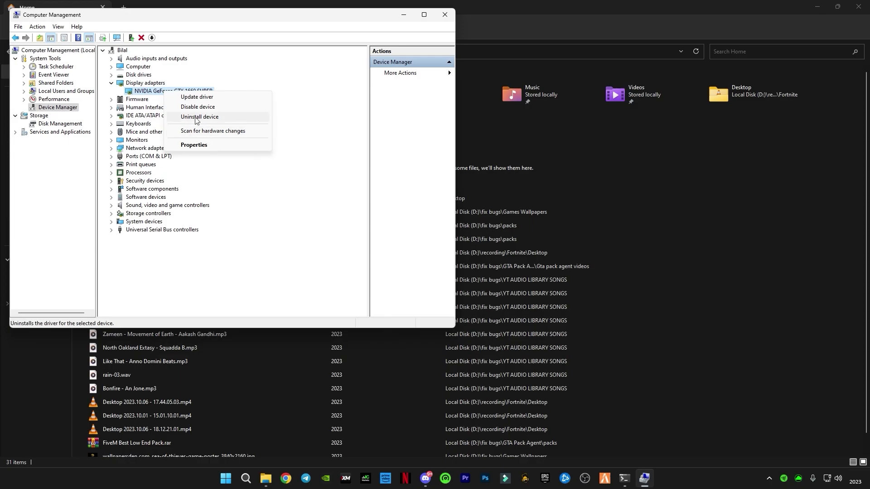
{"action": "left_click", "coordinate": [239, 81]}
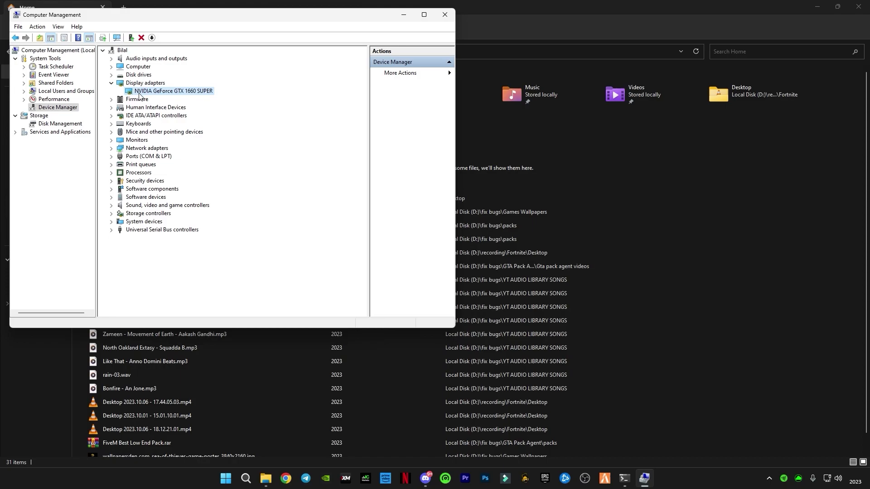
{"action": "left_click", "coordinate": [445, 14]}
{"action": "left_click", "coordinate": [859, 6]}
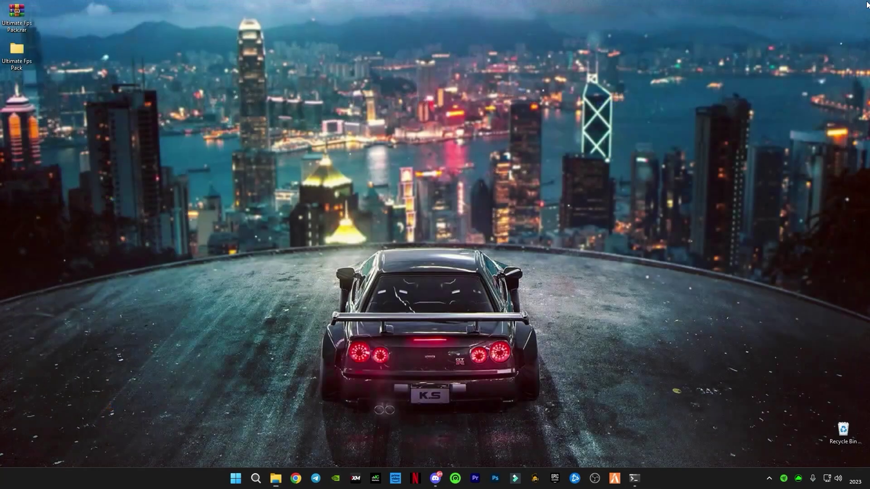
Copy the powercfg -duplicatescheme ultimate power plan command from cmd commands.txt in the Ultimate Fps Pack's Commands folder
{"action": "double_click", "coordinate": [15, 58]}
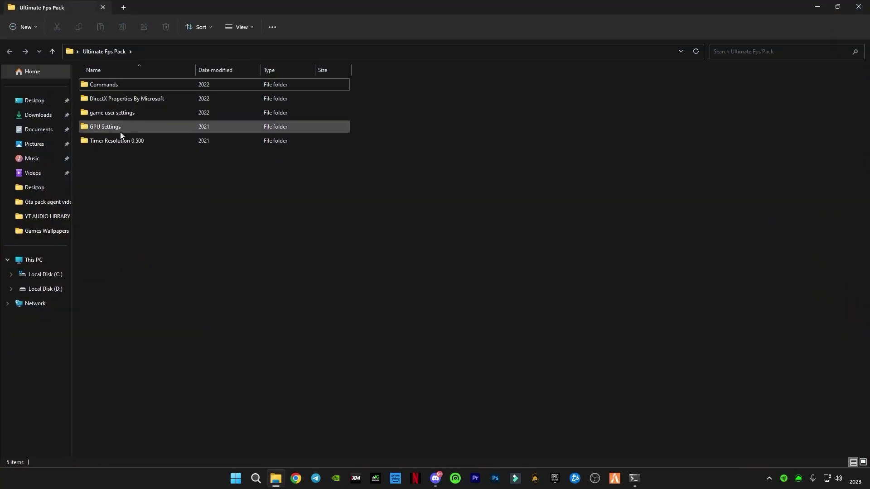
{"action": "left_click_drag", "start_coordinate": [137, 169], "coordinate": [113, 148]}
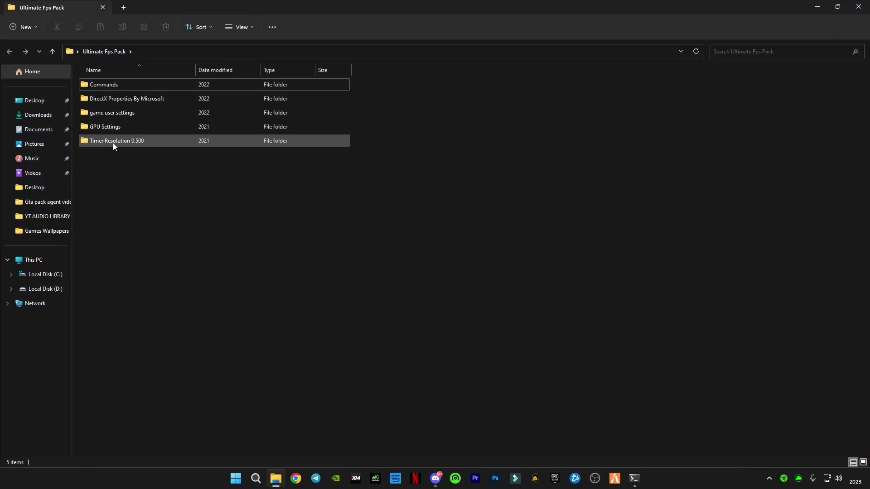
{"action": "double_click", "coordinate": [109, 87]}
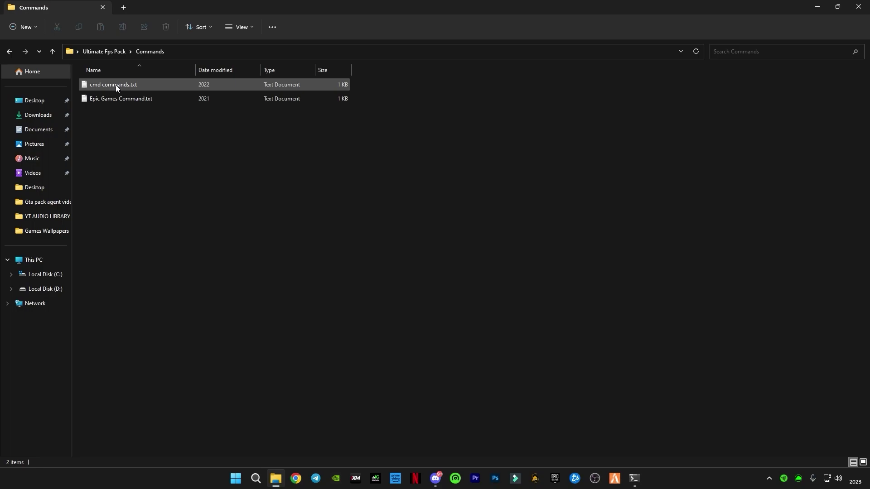
{"action": "double_click", "coordinate": [115, 85]}
{"action": "left_click_drag", "start_coordinate": [463, 210], "coordinate": [334, 212]}
{"action": "left_click_drag", "start_coordinate": [566, 136], "coordinate": [319, 135]}
{"action": "key", "text": "ctrl+c"}
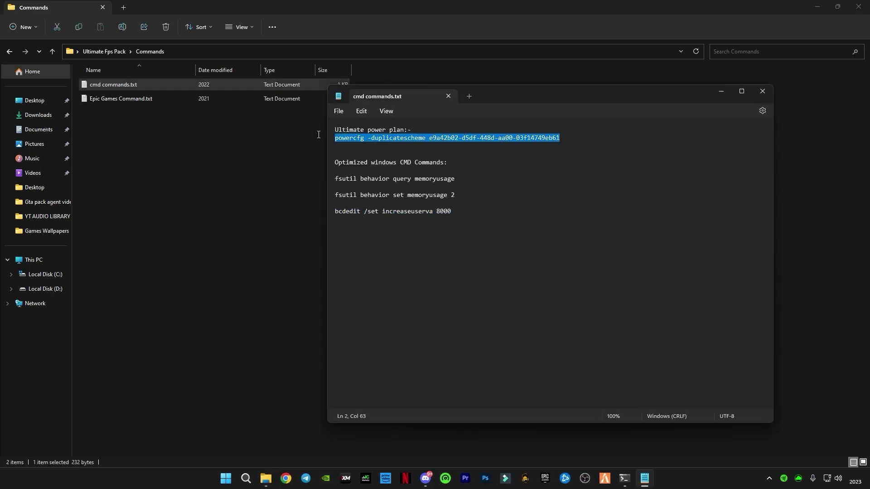
Search Windows for cmd and open Command Prompt as administrator
{"action": "left_click", "coordinate": [245, 478]}
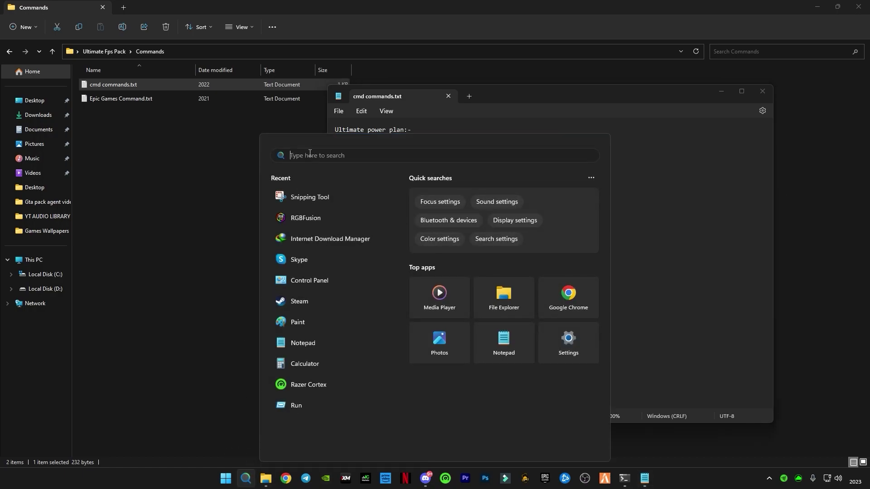
{"action": "type", "text": "camera"}
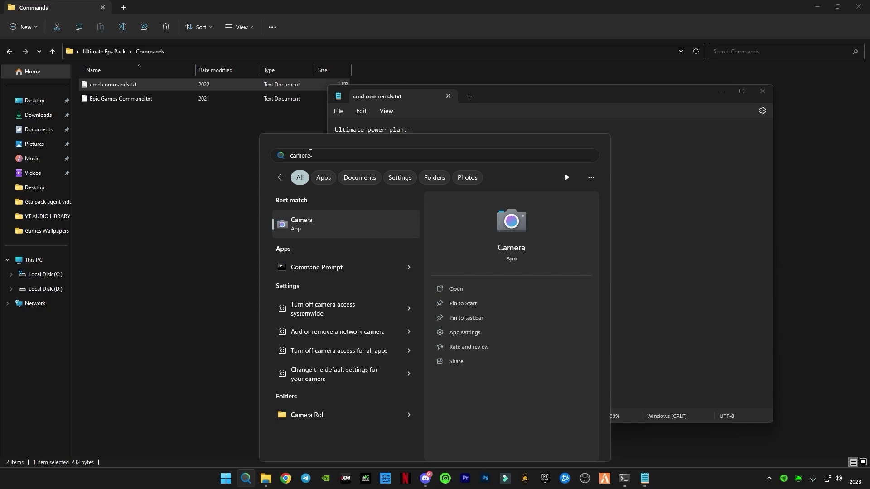
{"action": "key", "text": "BackSpace"}
{"action": "key", "text": "BackSpace"}
{"action": "key", "text": "BackSpace"}
{"action": "key", "text": "BackSpace"}
{"action": "key", "text": "BackSpace"}
{"action": "key", "text": "BackSpace"}
{"action": "type", "text": "cmd"}
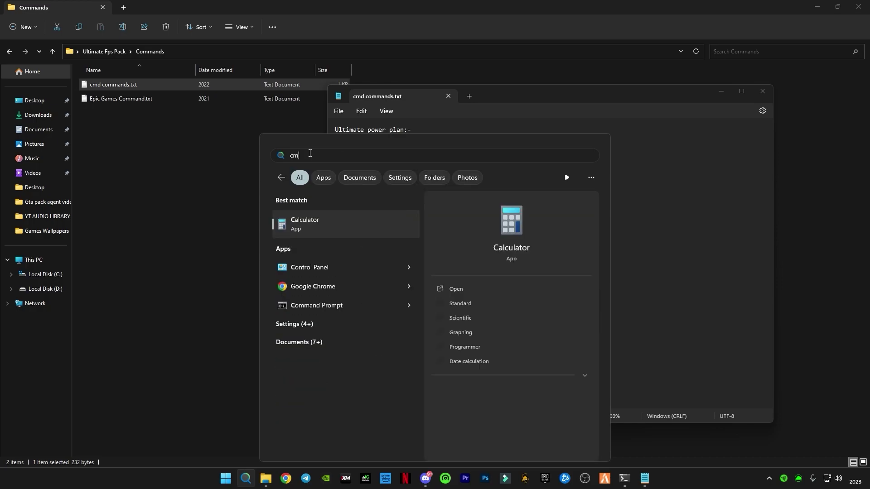
{"action": "left_click", "coordinate": [317, 214]}
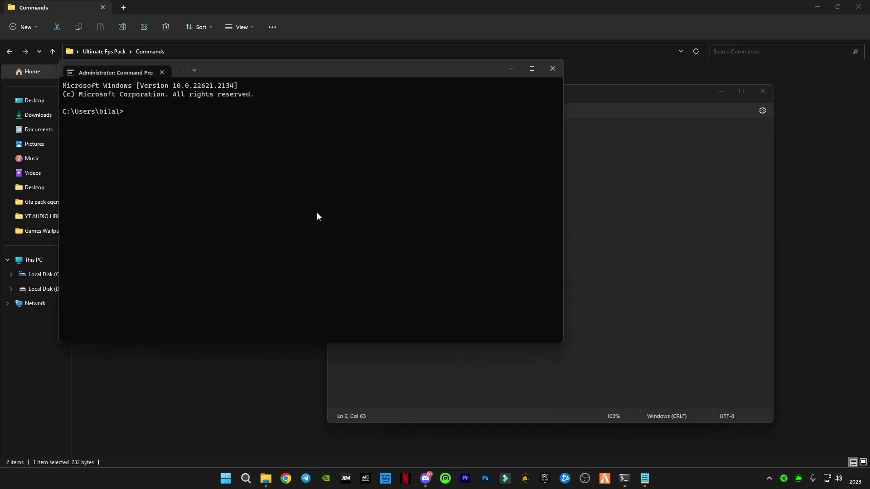
Run the copied power plan command in Command Prompt, plus the fsutil memoryusage and bcdedit increaseuserva 8000 commands from cmd commands.txt
{"action": "key", "text": "ctrl+v"}
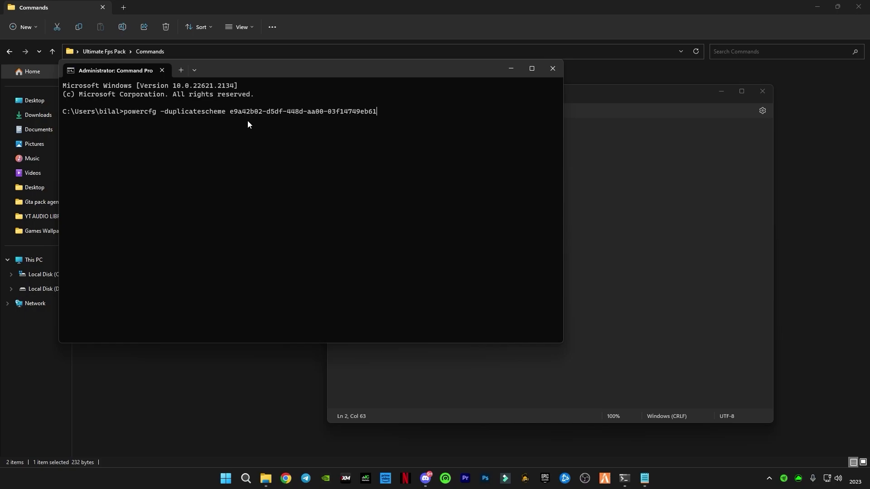
{"action": "key", "text": "Return"}
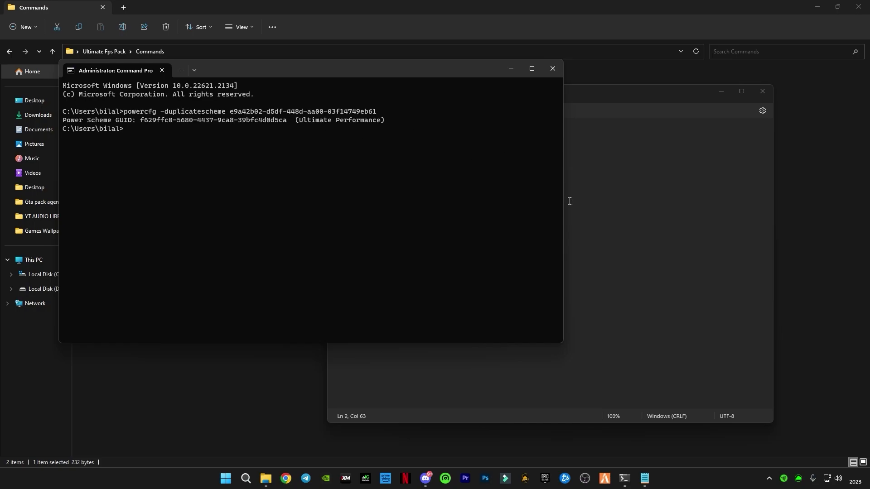
{"action": "left_click", "coordinate": [568, 213]}
{"action": "left_click_drag", "start_coordinate": [449, 213], "coordinate": [335, 177]}
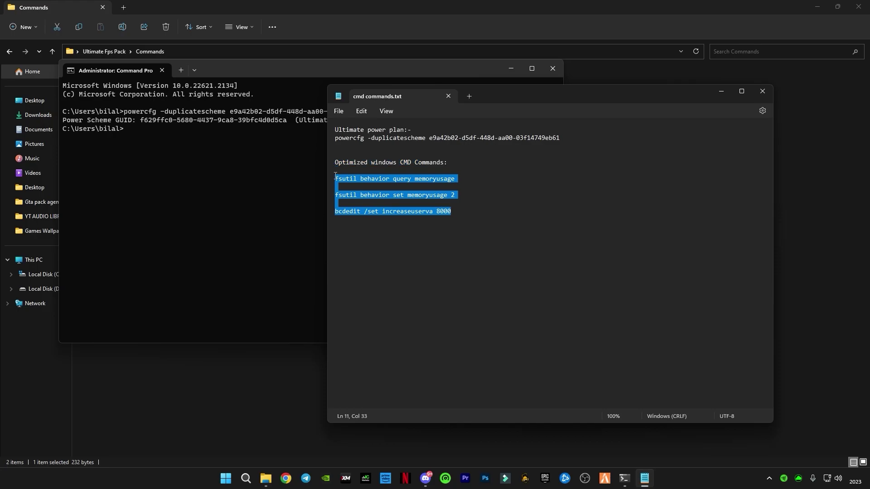
{"action": "key", "text": "ctrl+c"}
{"action": "left_click", "coordinate": [223, 148]}
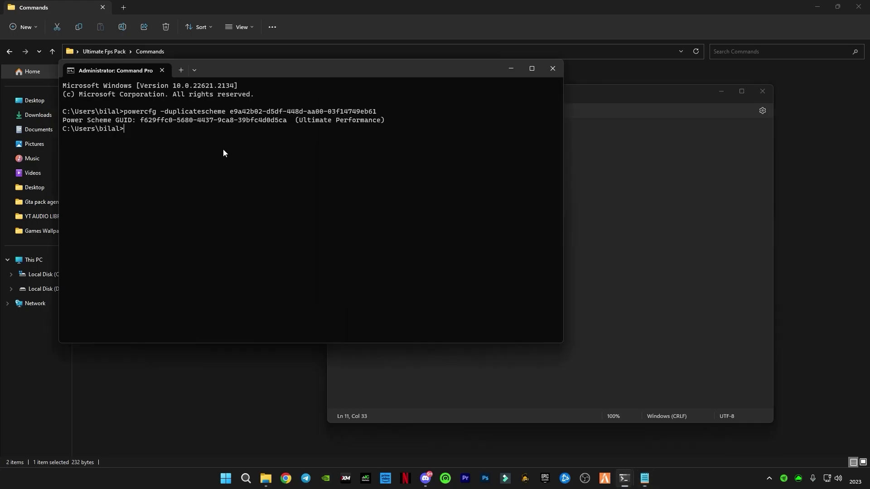
{"action": "key", "text": "ctrl+v"}
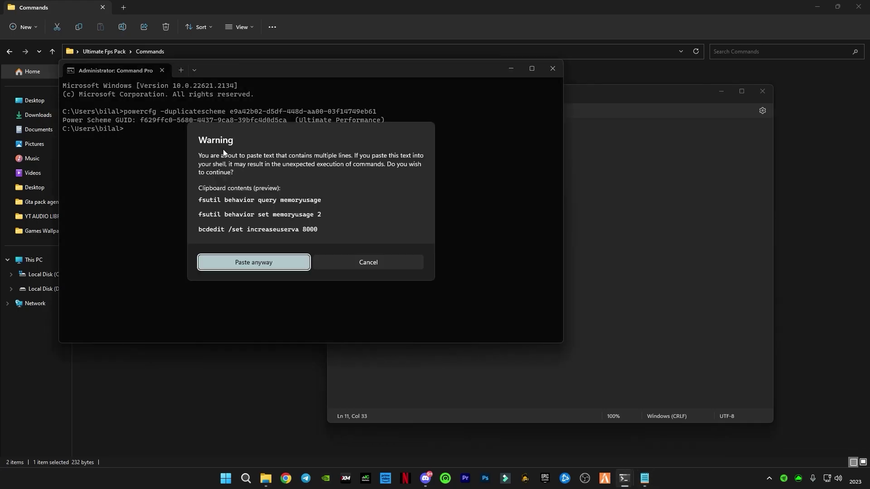
{"action": "left_click", "coordinate": [246, 259]}
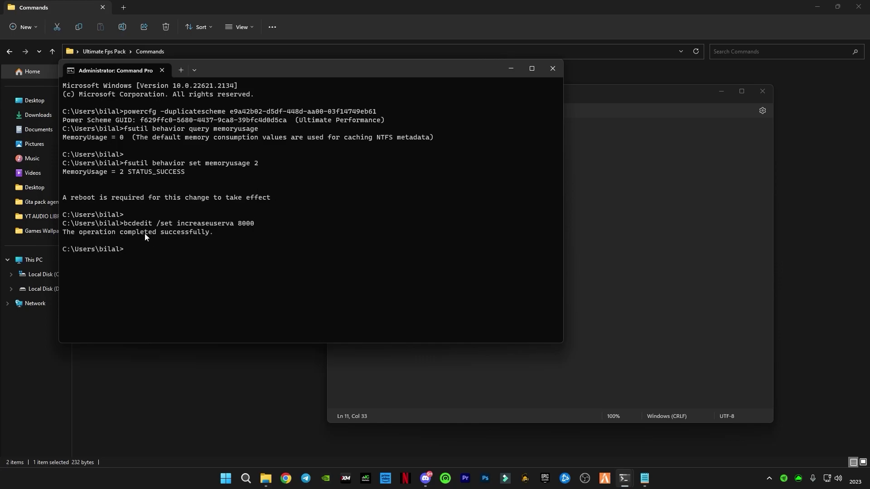
{"action": "left_click", "coordinate": [553, 68]}
{"action": "left_click", "coordinate": [763, 91]}
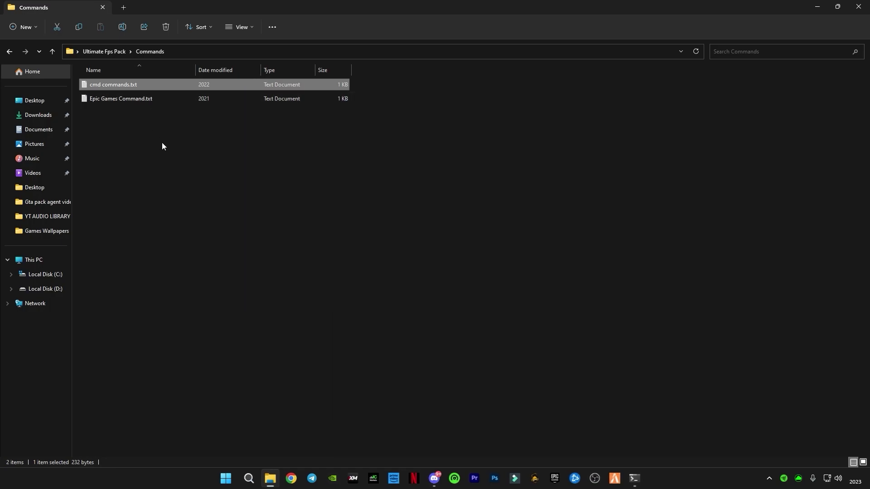
Copy the launch arguments from Epic Games Command.txt and switch to the Epic Games Launcher
{"action": "double_click", "coordinate": [118, 100]}
{"action": "left_click_drag", "start_coordinate": [699, 130], "coordinate": [335, 146]}
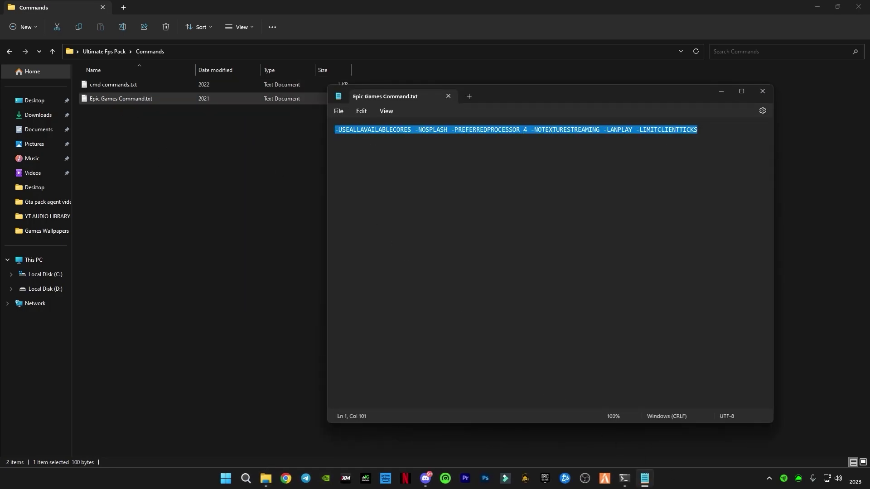
{"action": "left_click", "coordinate": [769, 479]}
{"action": "left_click", "coordinate": [733, 450]}
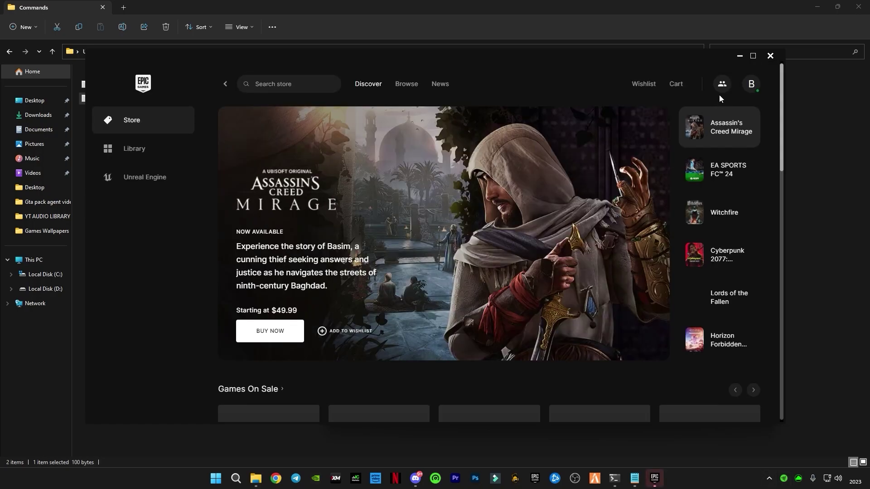
Replace Fortnite's additional command line arguments in the launcher settings with the copied launch arguments
{"action": "left_click", "coordinate": [751, 85]}
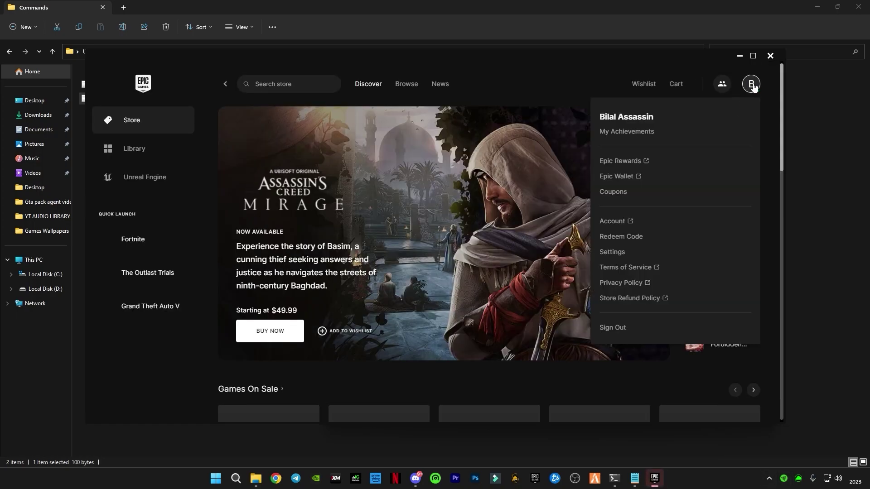
{"action": "left_click", "coordinate": [610, 253]}
{"action": "scroll", "coordinate": [238, 315], "scroll_direction": "down", "scroll_amount": 10}
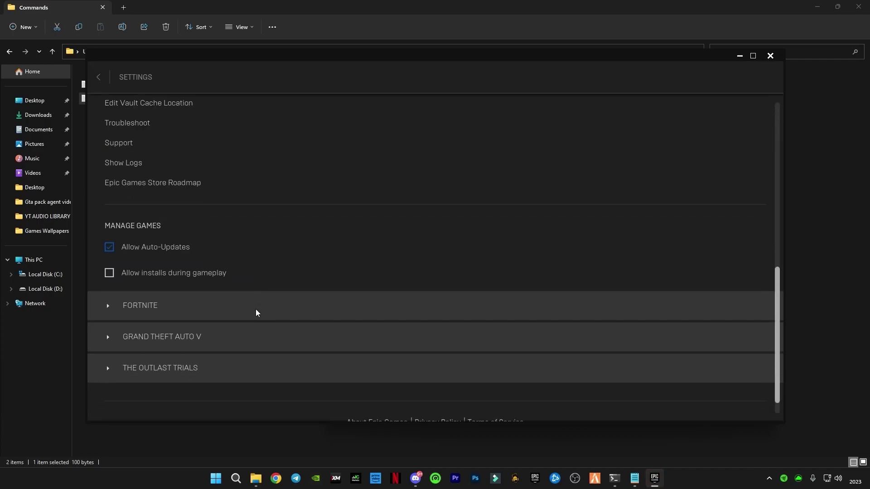
{"action": "left_click", "coordinate": [108, 305]}
{"action": "scroll", "coordinate": [219, 354], "scroll_direction": "down", "scroll_amount": 1}
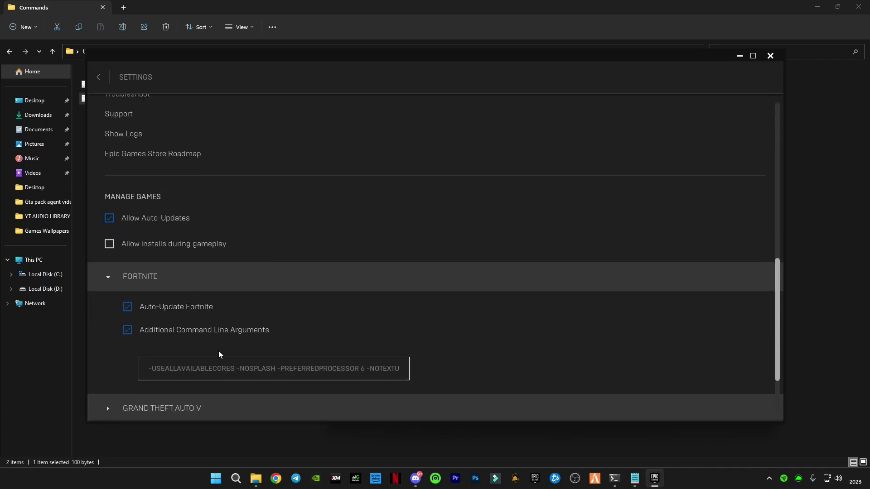
{"action": "left_click", "coordinate": [247, 371]}
{"action": "key", "text": "ctrl+a"}
{"action": "key", "text": "ctrl+v"}
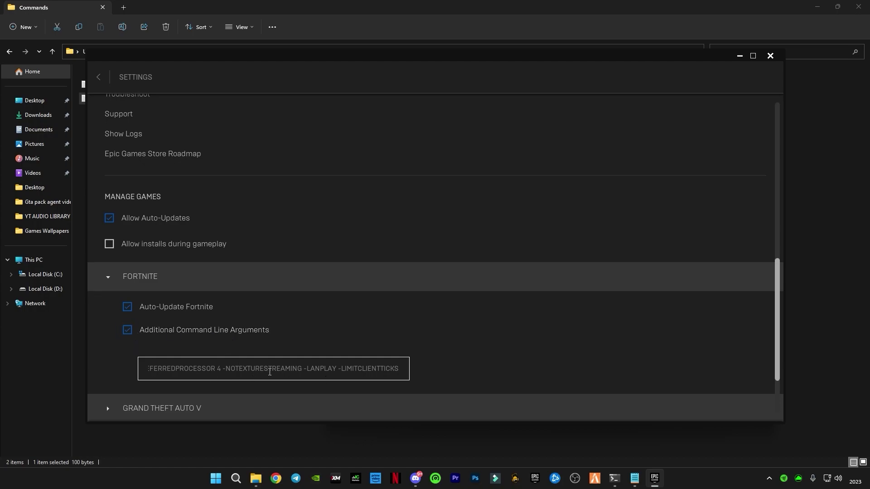
Check the CPU's core count in Task Manager's performance view to decide the -PREFERREDPROCESSOR value
{"action": "key", "text": "ctrl+a"}
{"action": "left_click", "coordinate": [263, 373]}
{"action": "double_click", "coordinate": [220, 368]}
{"action": "right_click", "coordinate": [706, 480]}
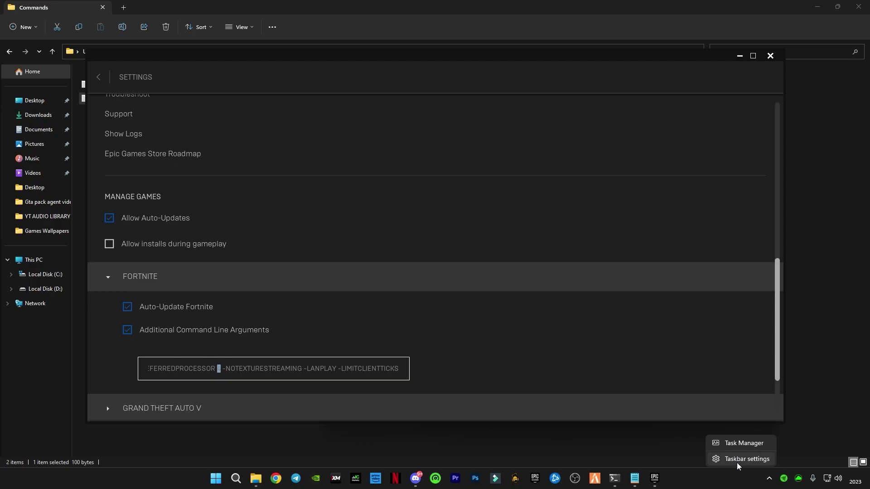
{"action": "left_click", "coordinate": [743, 444]}
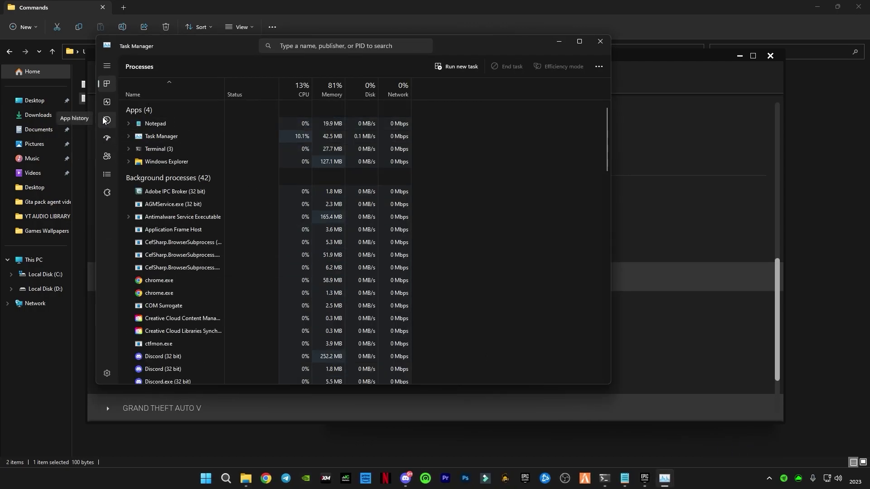
{"action": "left_click", "coordinate": [107, 105]}
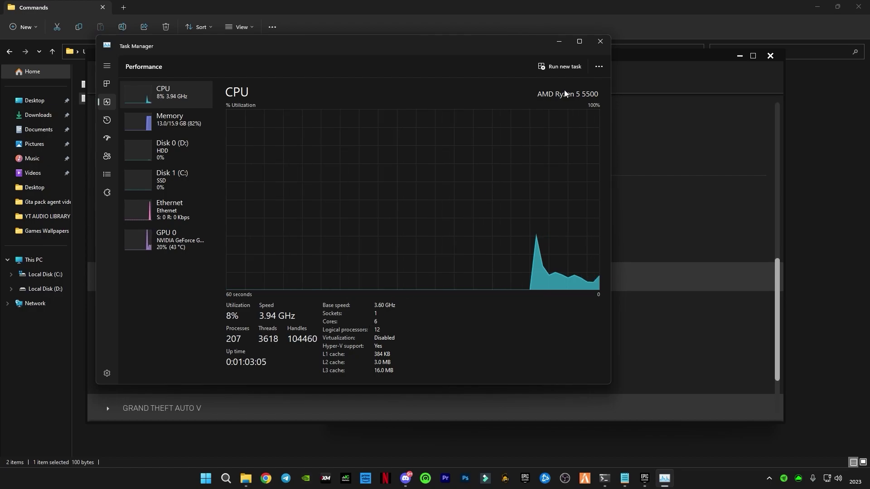
{"action": "left_click", "coordinate": [600, 41]}
Set the -PREFERREDPROCESSOR value in Fortnite's command line arguments to 6 and close the launcher
{"action": "left_click", "coordinate": [230, 370]}
{"action": "type", "text": "4"}
{"action": "key", "text": "BackSpace"}
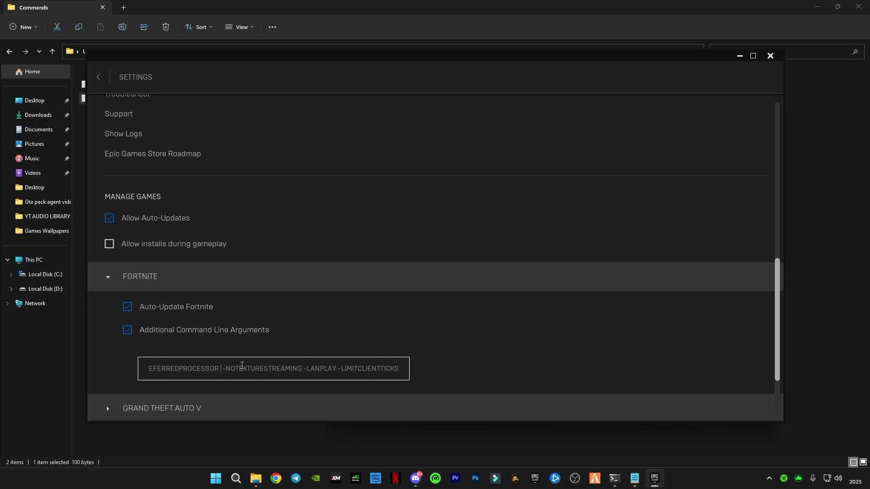
{"action": "type", "text": "6"}
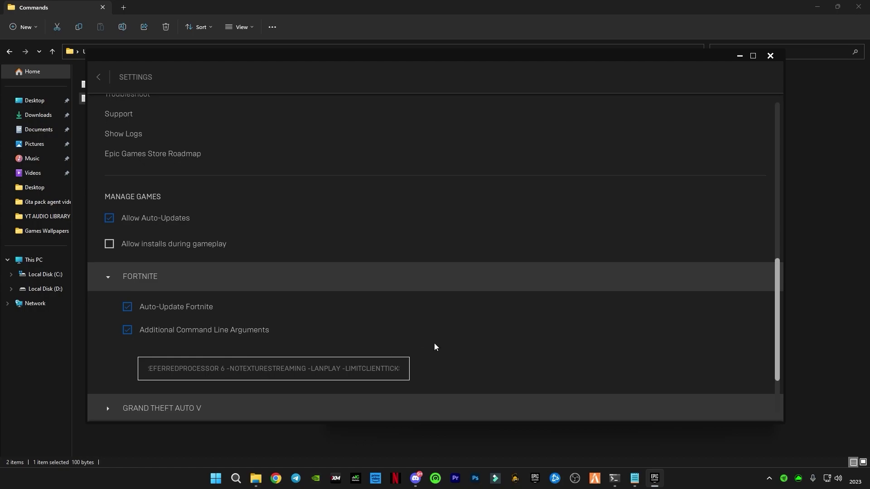
{"action": "left_click", "coordinate": [101, 78]}
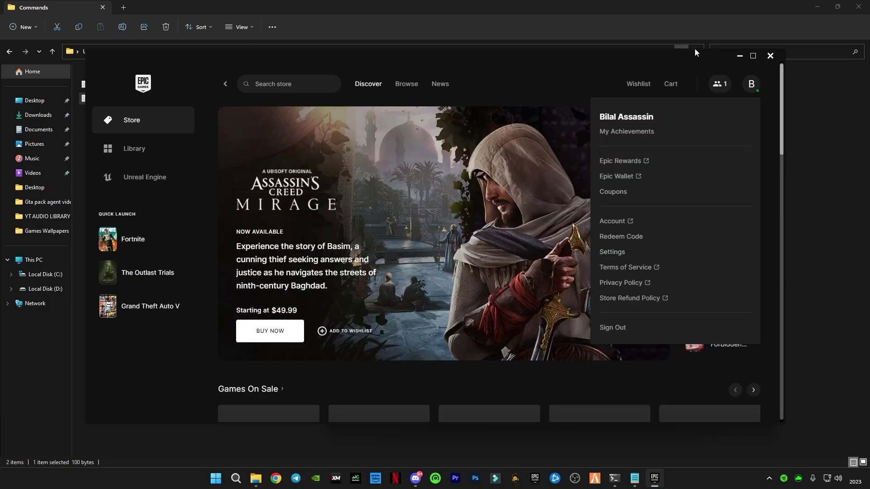
{"action": "left_click", "coordinate": [771, 59]}
Close all open Terminal windows and the Epic Games Command.txt file
{"action": "left_click", "coordinate": [113, 108]}
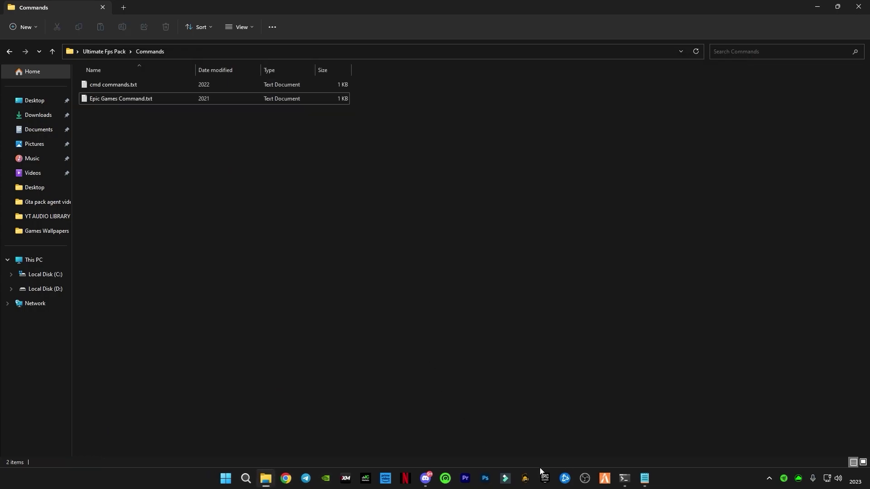
{"action": "right_click", "coordinate": [624, 479]}
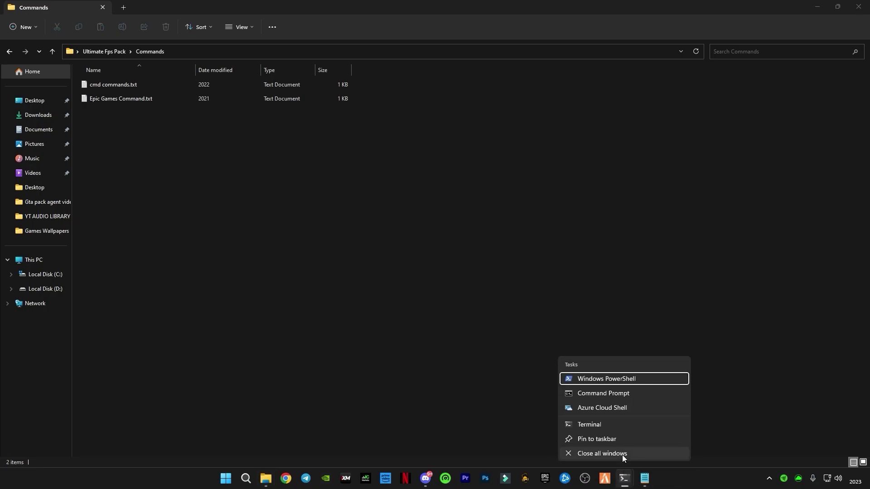
{"action": "left_click", "coordinate": [623, 454]}
{"action": "left_click", "coordinate": [635, 479]}
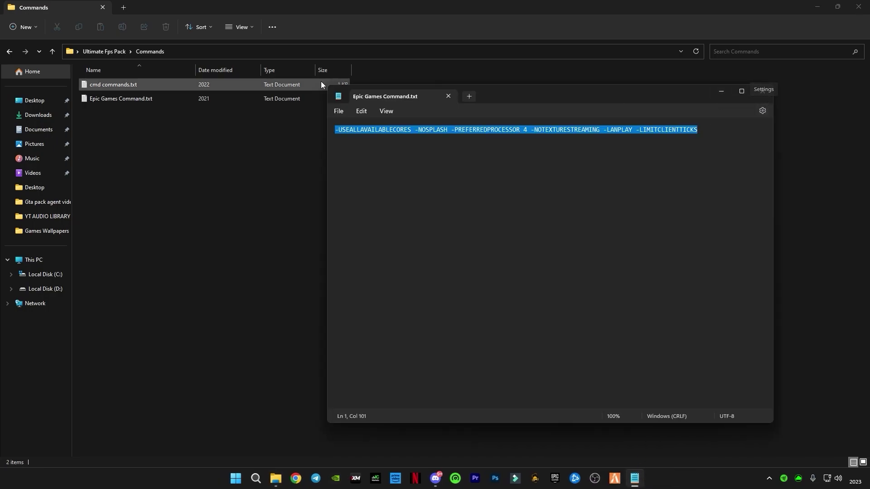
{"action": "left_click", "coordinate": [764, 91]}
Launch the DirectX Properties application from the Ultimate Fps Pack and start browsing for an executable to add to its Direct3D list
{"action": "left_click", "coordinate": [11, 53]}
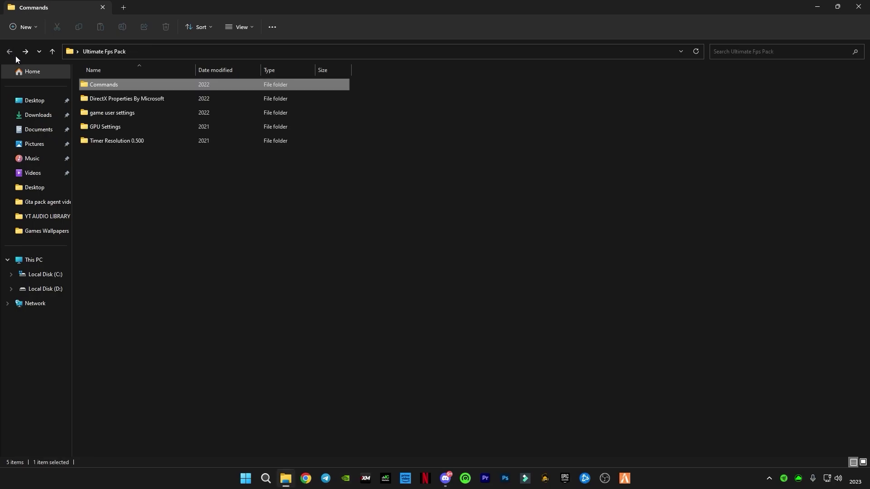
{"action": "double_click", "coordinate": [127, 98]}
{"action": "double_click", "coordinate": [109, 86]}
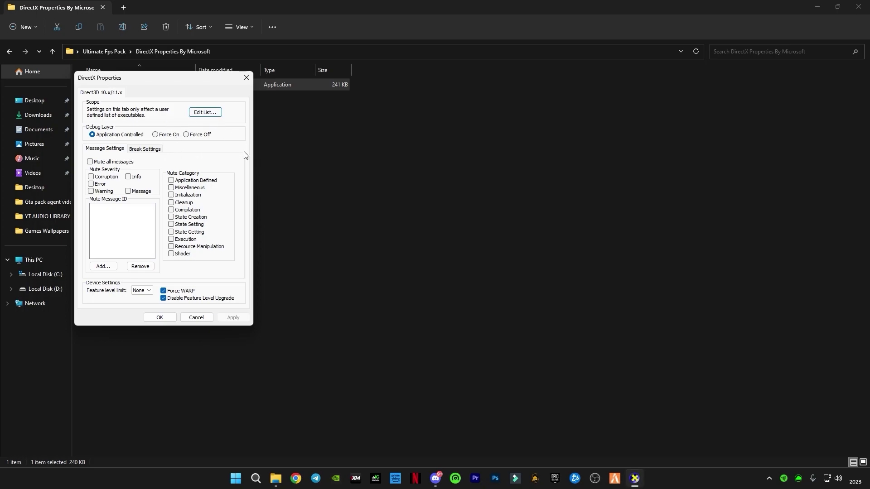
{"action": "left_click", "coordinate": [196, 112]}
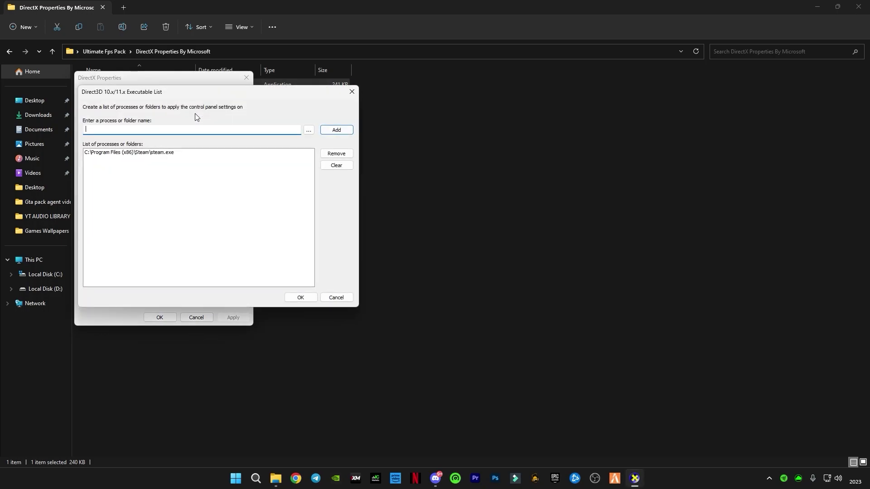
{"action": "left_click", "coordinate": [336, 133]}
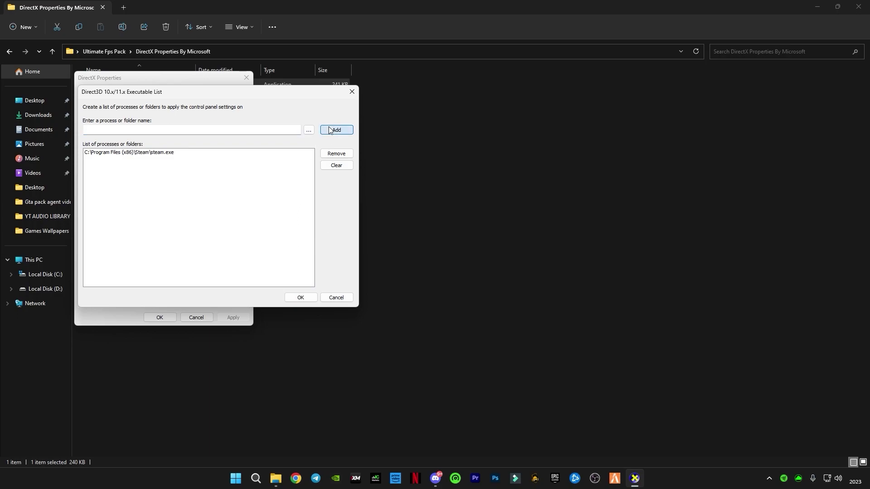
{"action": "left_click", "coordinate": [309, 130]}
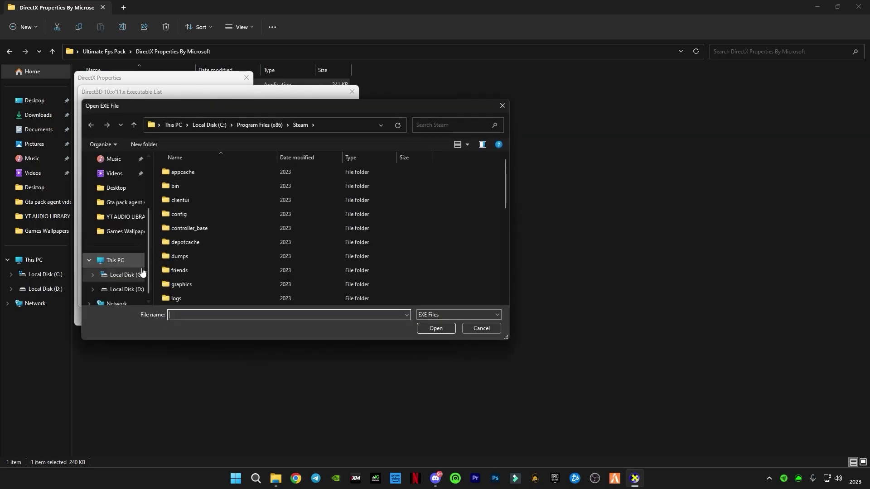
{"action": "left_click", "coordinate": [127, 290]}
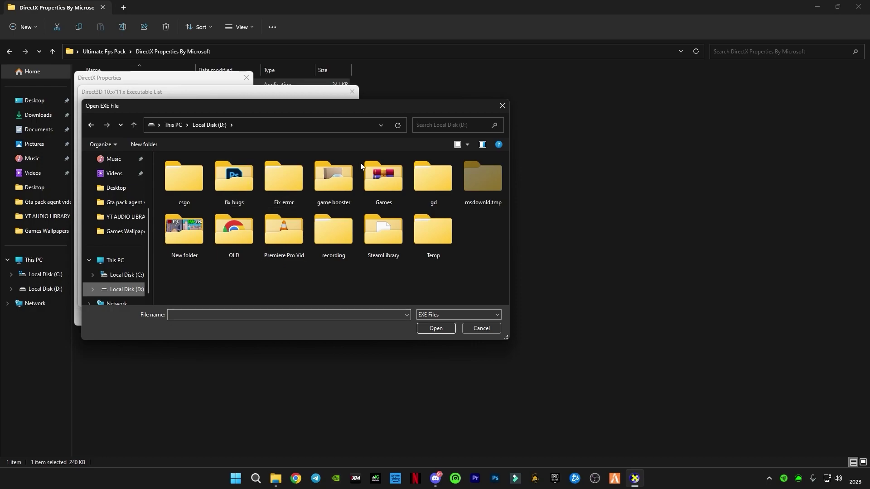
{"action": "scroll", "coordinate": [141, 281], "scroll_direction": "down", "scroll_amount": 1}
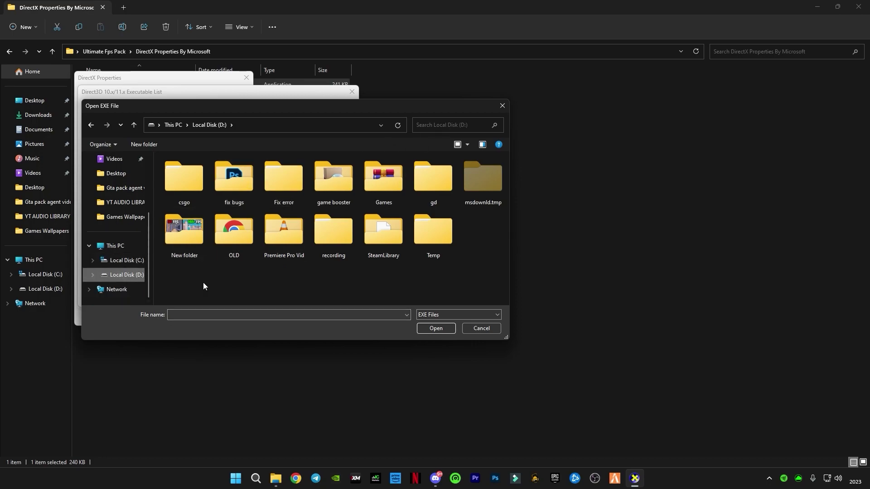
{"action": "left_click", "coordinate": [131, 265]}
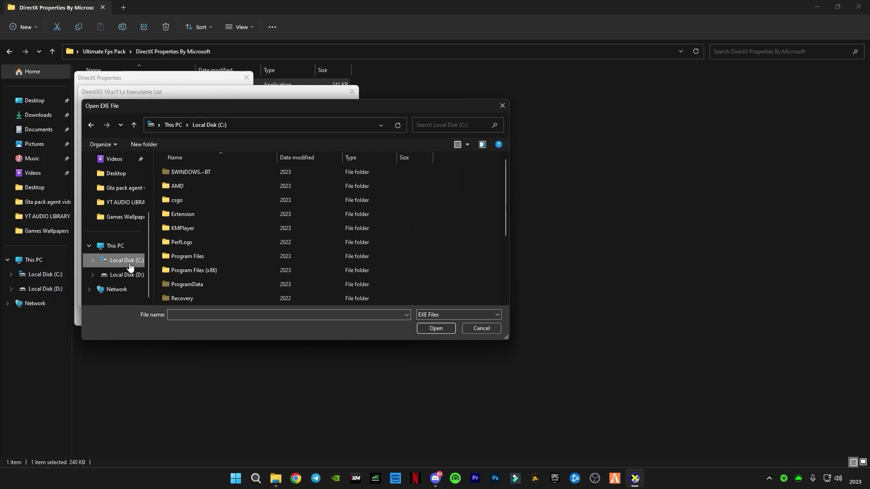
{"action": "double_click", "coordinate": [183, 257]}
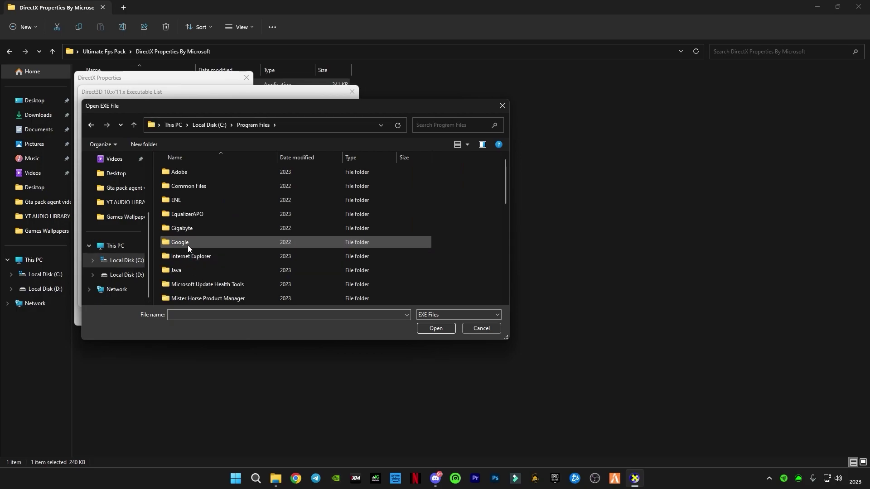
{"action": "key", "text": "e"}
{"action": "key", "text": "e"}
{"action": "key", "text": "e"}
{"action": "key", "text": "e"}
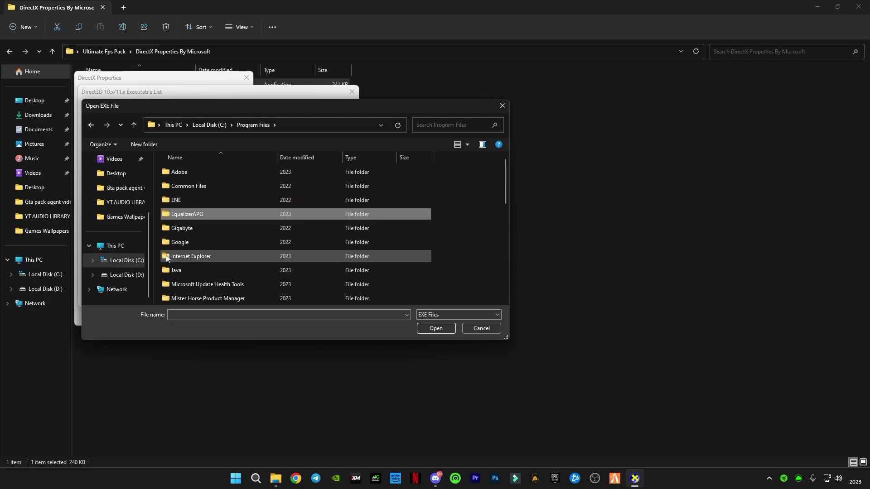
Browse from Local Disk (C:) into Program Files (x86) and open the Epic Games folder
{"action": "left_click", "coordinate": [121, 261]}
{"action": "double_click", "coordinate": [195, 269]}
{"action": "key", "text": "e"}
{"action": "key", "text": "e"}
{"action": "key", "text": "e"}
{"action": "key", "text": "e"}
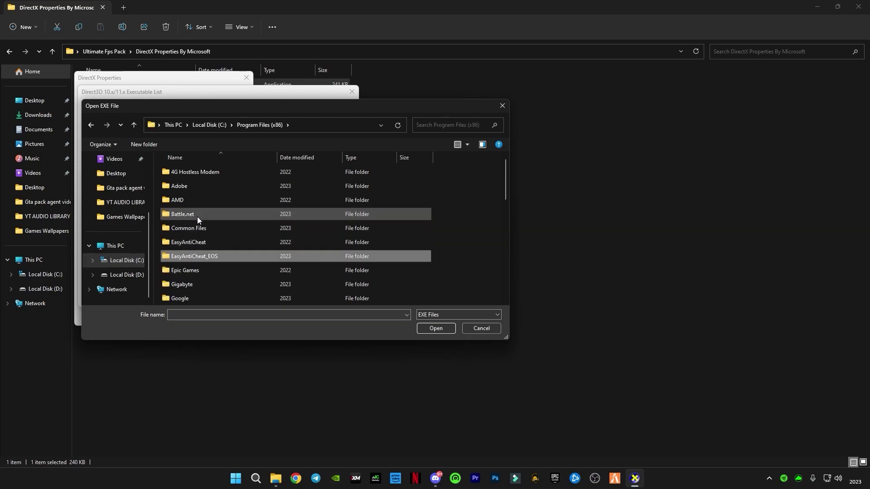
{"action": "key", "text": "e"}
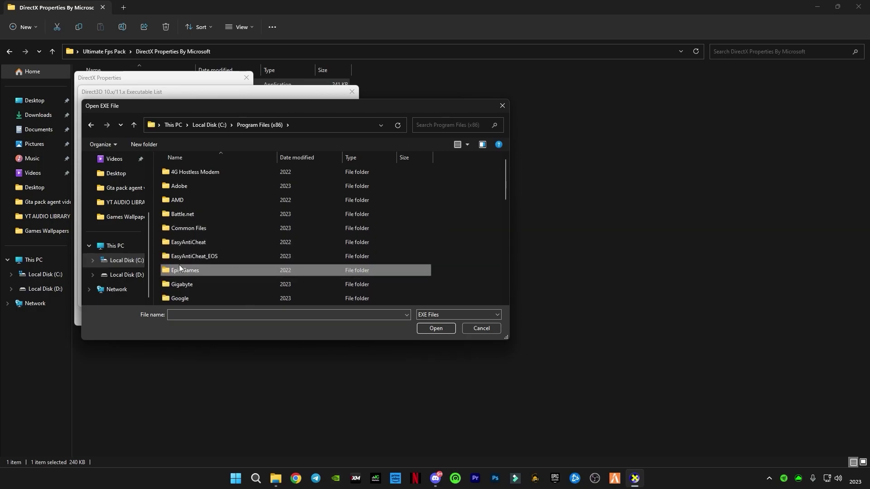
{"action": "double_click", "coordinate": [185, 271]}
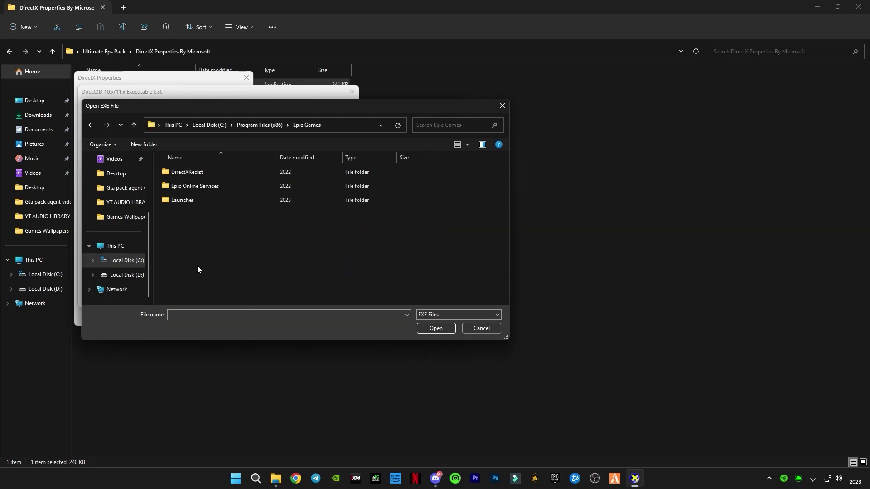
Choose EpicGamesLauncher.exe from Launcher\Engine\Binaries\Win64 and add it to the Direct3D 10.x/11.x executable list
{"action": "double_click", "coordinate": [194, 201]}
{"action": "double_click", "coordinate": [189, 172]}
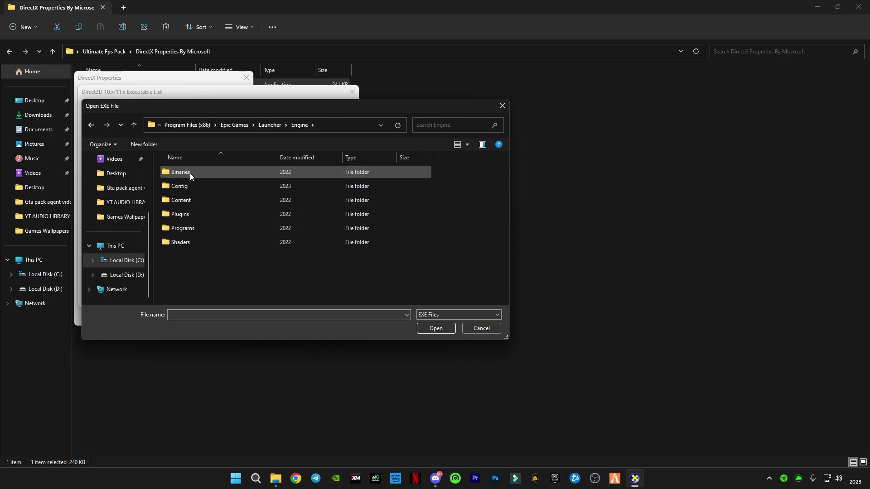
{"action": "double_click", "coordinate": [199, 173]}
{"action": "double_click", "coordinate": [191, 198]}
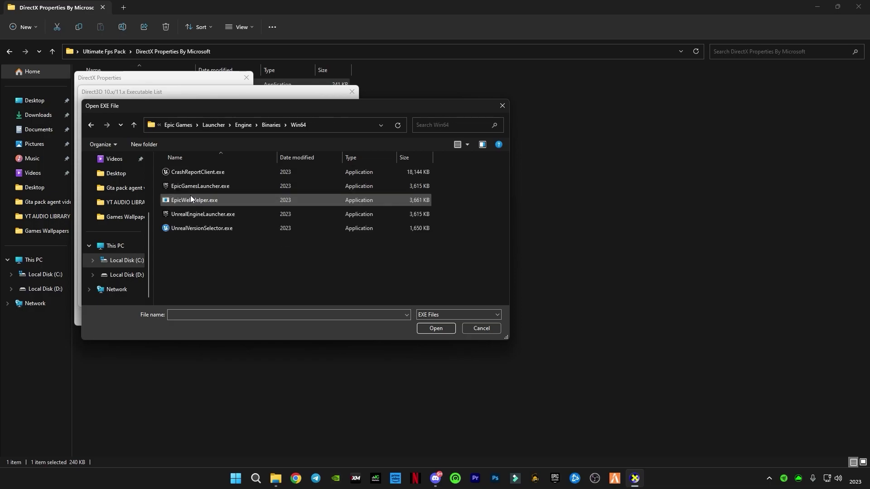
{"action": "left_click", "coordinate": [217, 187]}
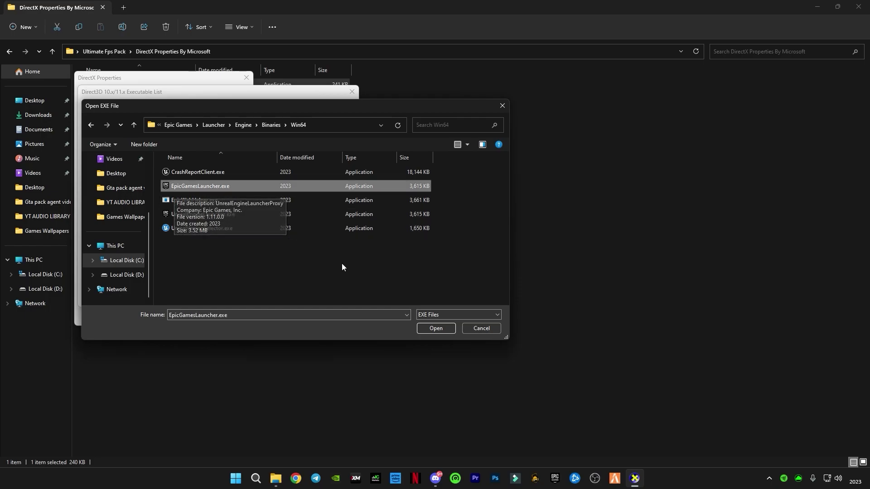
{"action": "left_click", "coordinate": [445, 328]}
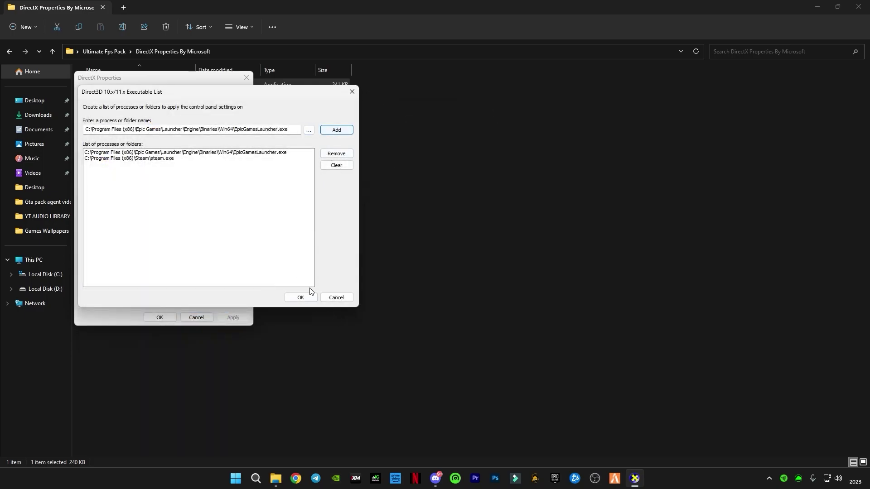
Confirm the executable list, then apply Force WARP and Disable Feature Level Upgrade and close DirectX Properties
{"action": "left_click", "coordinate": [301, 298]}
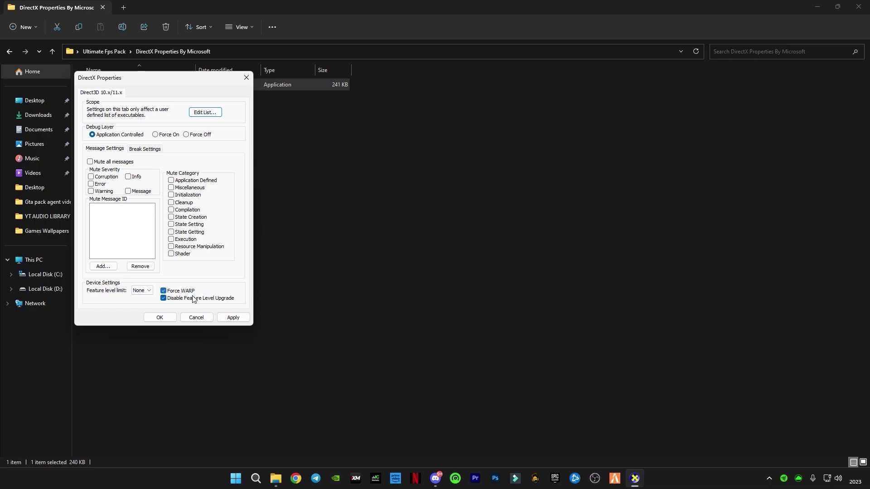
{"action": "left_click", "coordinate": [230, 317]}
{"action": "left_click", "coordinate": [164, 317]}
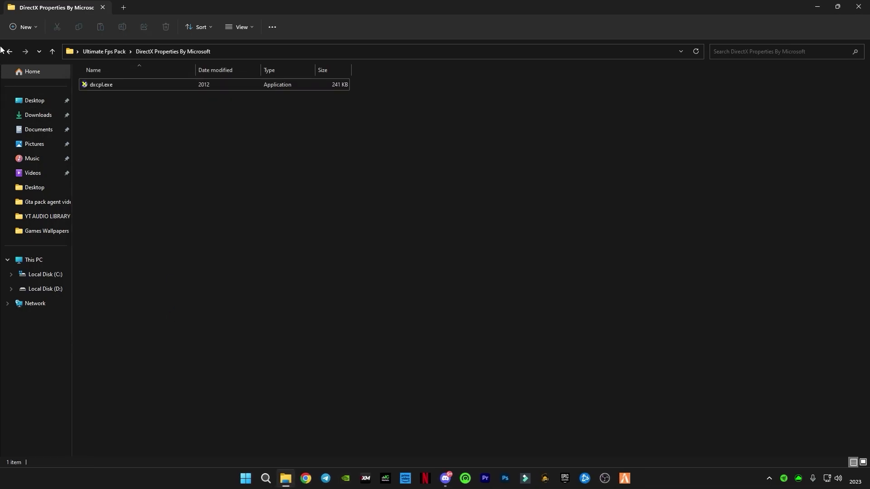
Open the pack's game user settings folder, and open the Windows account's AppData folder in a separate window
{"action": "left_click", "coordinate": [9, 52]}
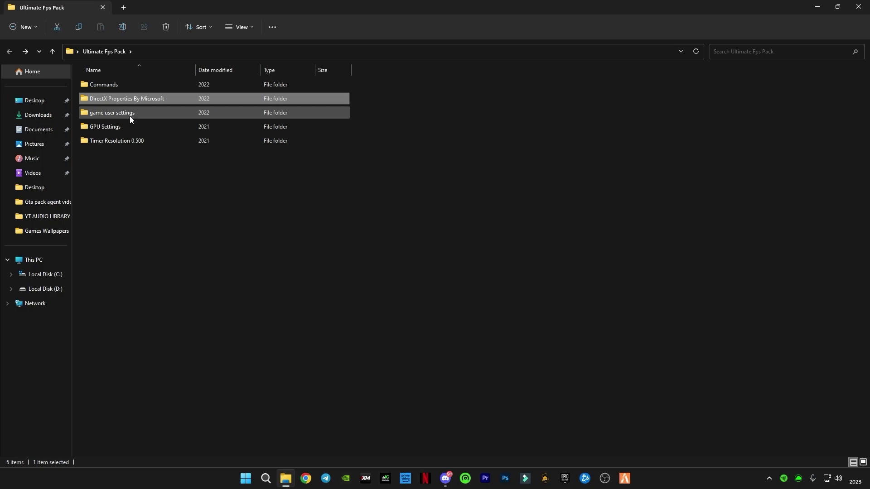
{"action": "double_click", "coordinate": [129, 116]}
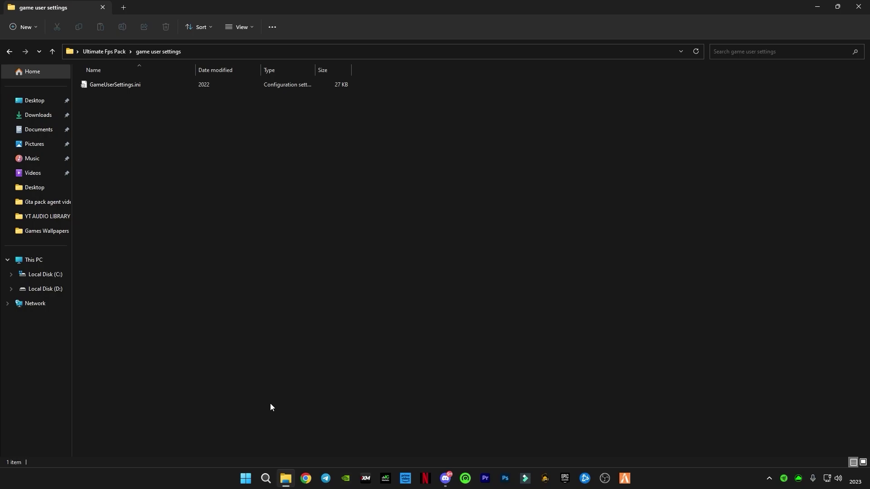
{"action": "right_click", "coordinate": [246, 479]}
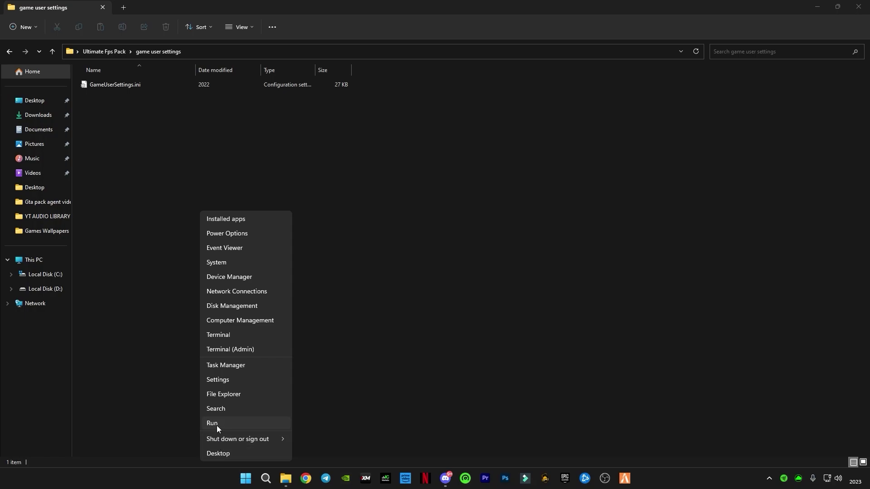
{"action": "left_click", "coordinate": [217, 425]}
{"action": "type", "text": "appda"}
{"action": "key", "text": "Return"}
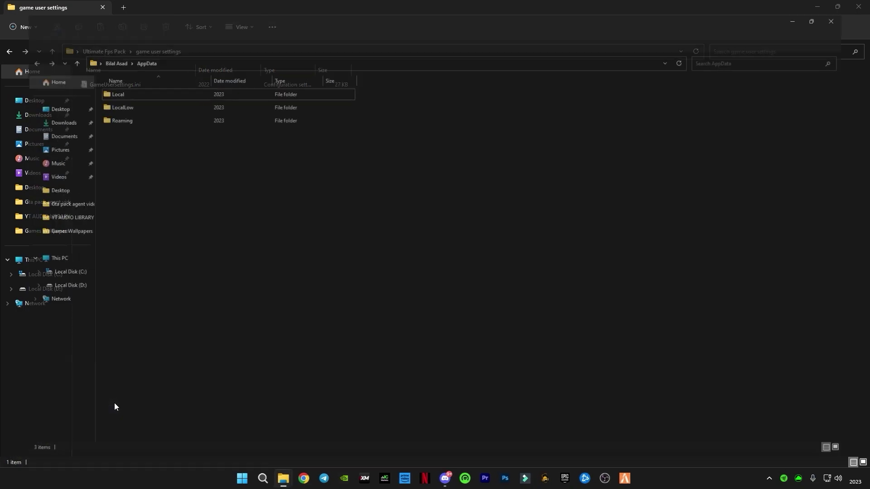
Open Local\FortniteGame\Saved\Config\WindowsClient, show it over the pack's game user settings folder, and close that window
{"action": "double_click", "coordinate": [84, 87]}
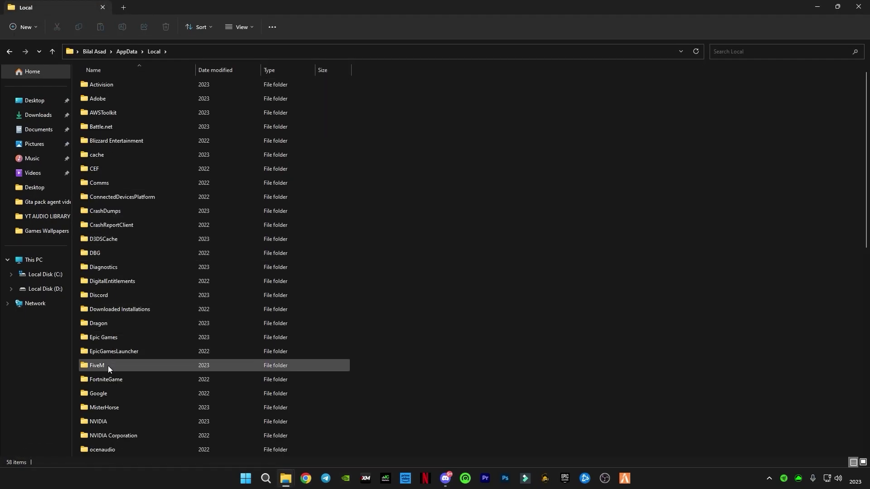
{"action": "double_click", "coordinate": [112, 380]}
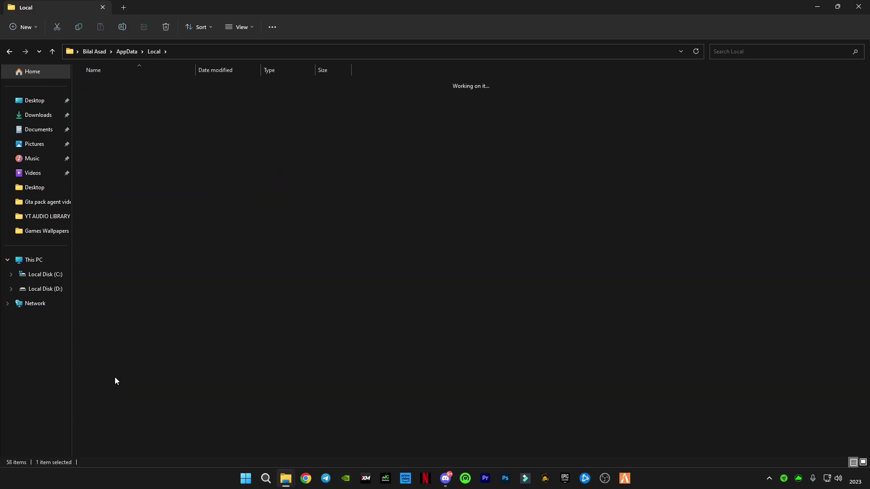
{"action": "double_click", "coordinate": [97, 81]}
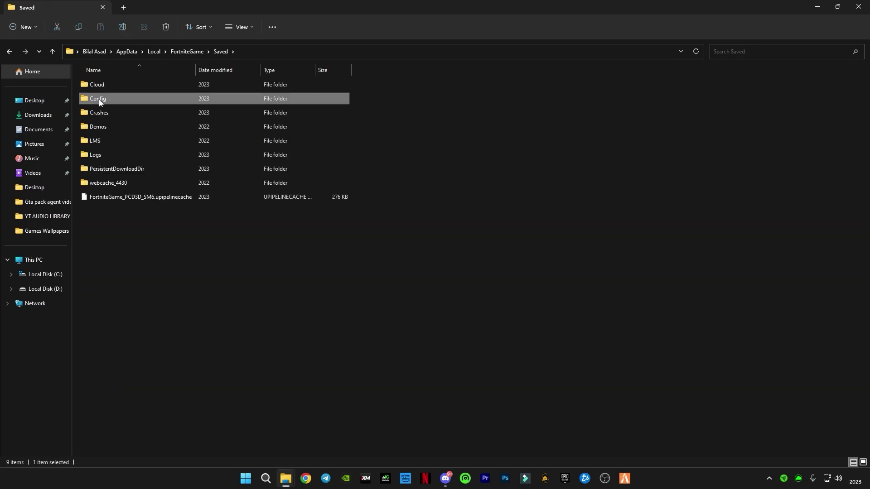
{"action": "double_click", "coordinate": [99, 99]}
{"action": "double_click", "coordinate": [122, 94]}
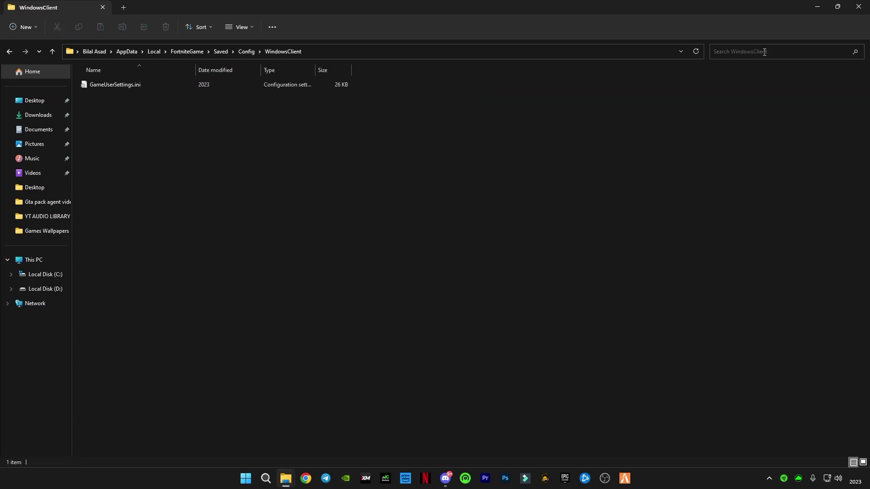
{"action": "left_click", "coordinate": [837, 7]}
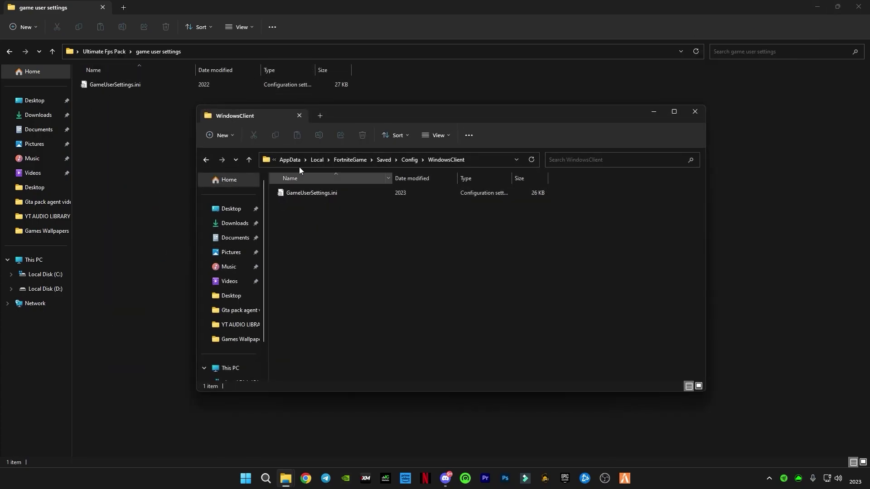
{"action": "left_click", "coordinate": [701, 113]}
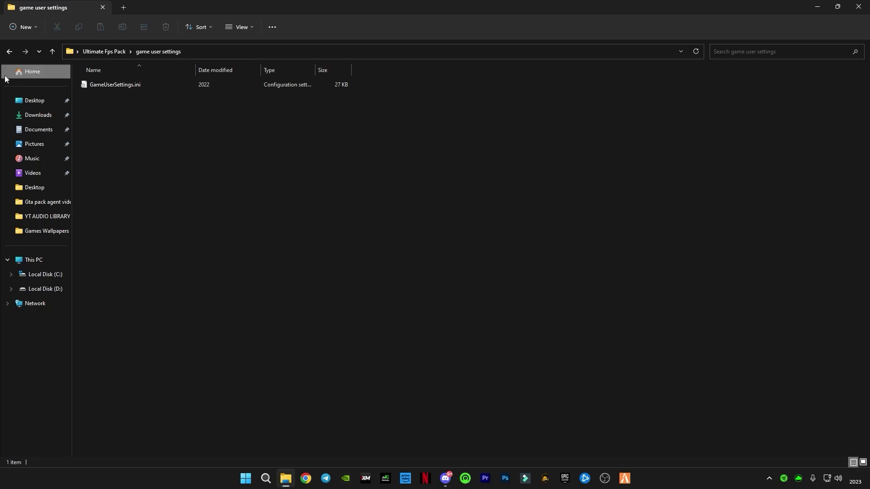
Open the pack's GPU Settings folder and merge Unhide Silk Smoothness.reg into the registry
{"action": "left_click", "coordinate": [9, 51]}
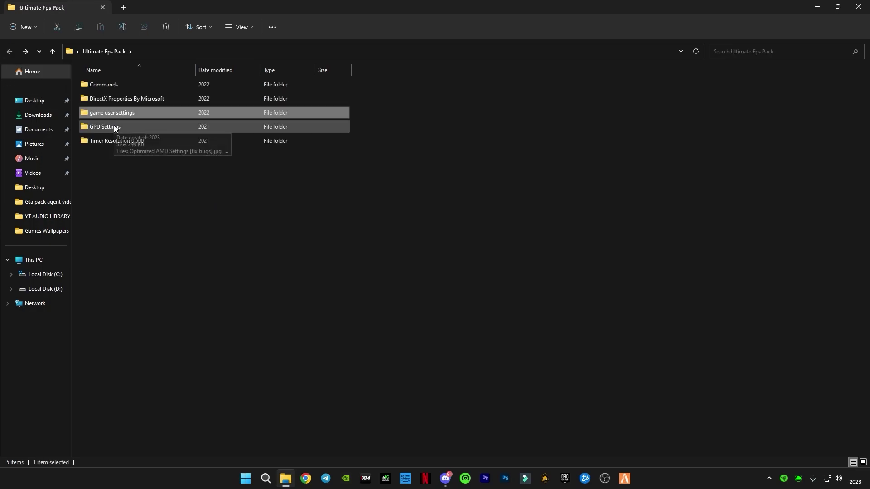
{"action": "double_click", "coordinate": [114, 127]}
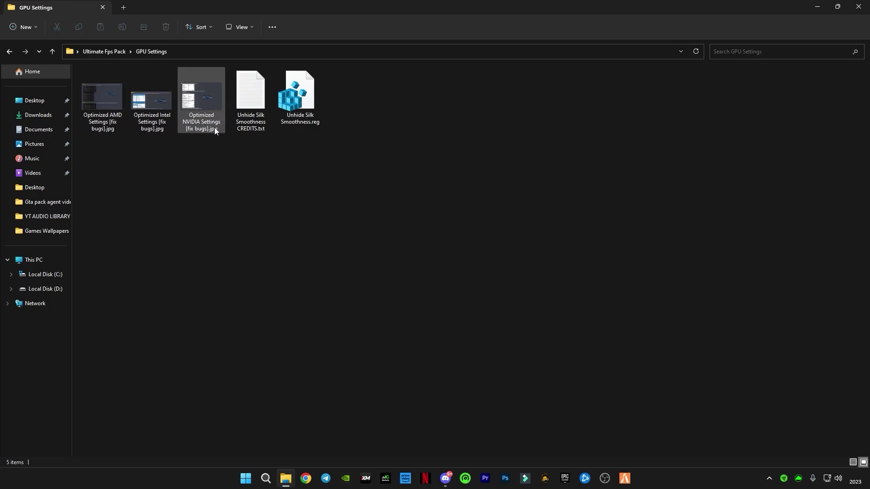
{"action": "left_click_drag", "start_coordinate": [232, 169], "coordinate": [82, 68]}
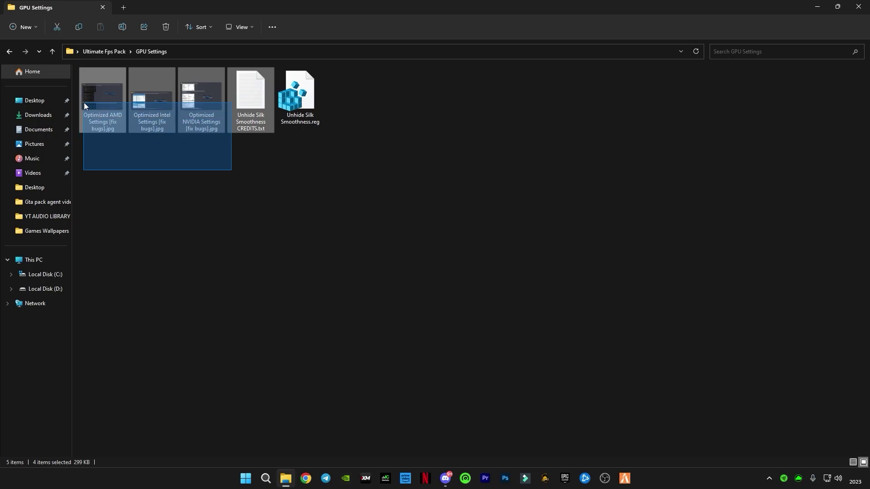
{"action": "left_click", "coordinate": [167, 175]}
{"action": "left_click_drag", "start_coordinate": [211, 152], "coordinate": [86, 170]}
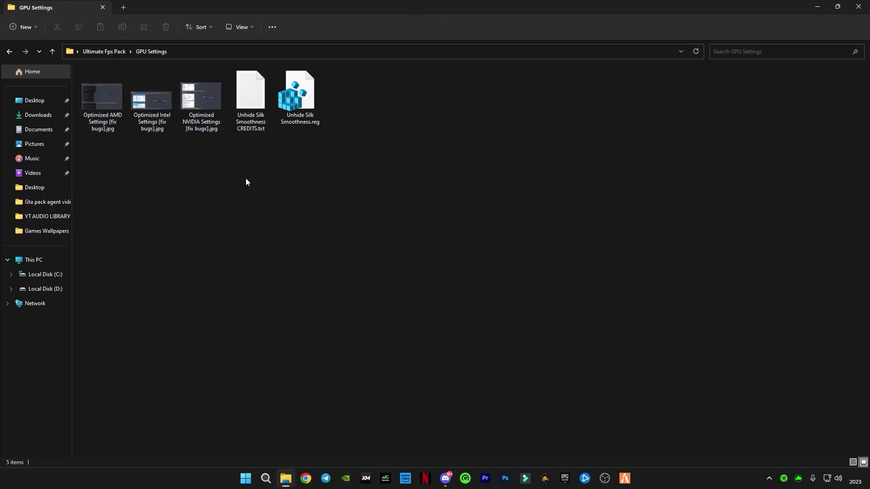
{"action": "double_click", "coordinate": [305, 109]}
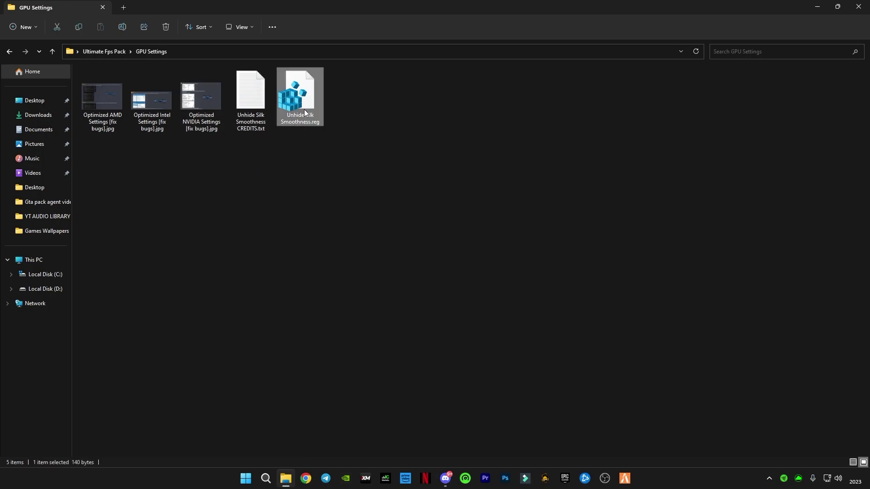
{"action": "left_click", "coordinate": [501, 251]}
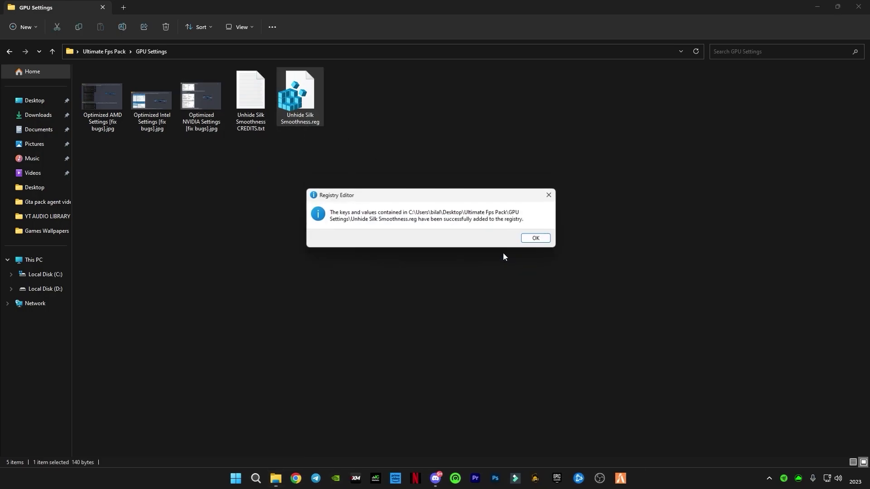
{"action": "left_click", "coordinate": [536, 238]}
Open the pack's Timer Resolution 0.500 folder, view cmd code for timer resolution.txt, and minimize the text file
{"action": "left_click", "coordinate": [9, 51]}
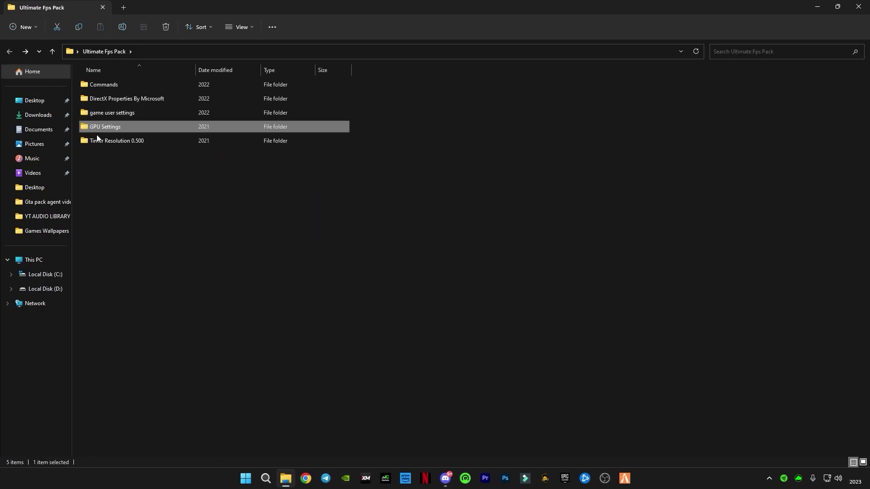
{"action": "double_click", "coordinate": [100, 140]}
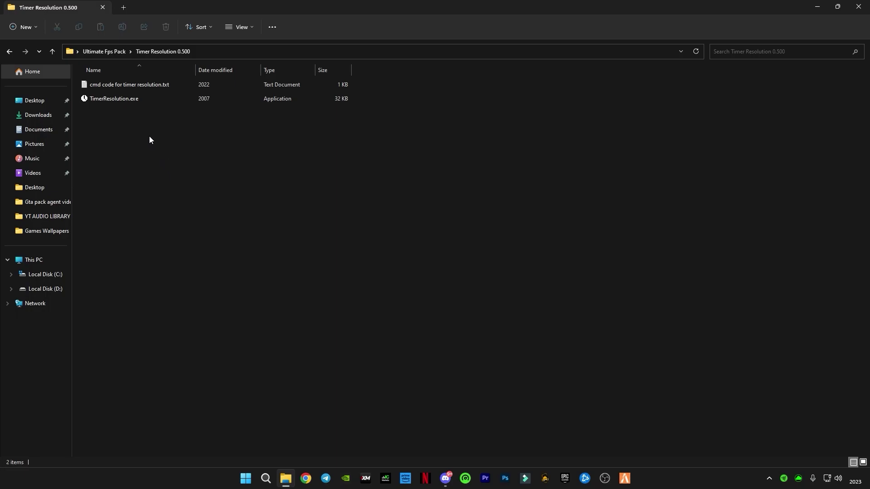
{"action": "key", "text": "super+Down"}
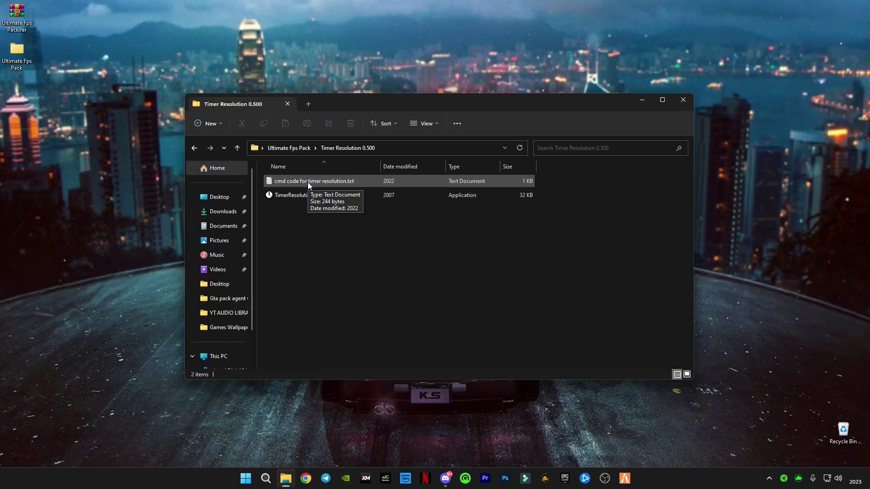
{"action": "double_click", "coordinate": [308, 182]}
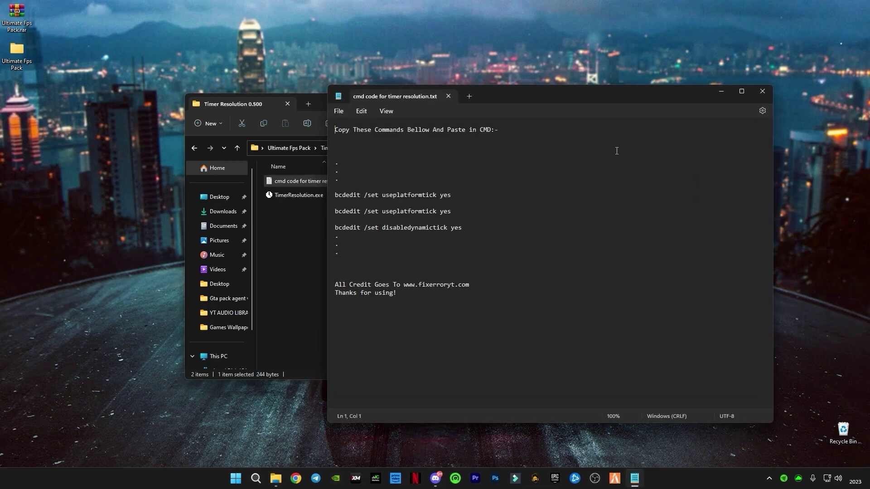
{"action": "left_click", "coordinate": [720, 93]}
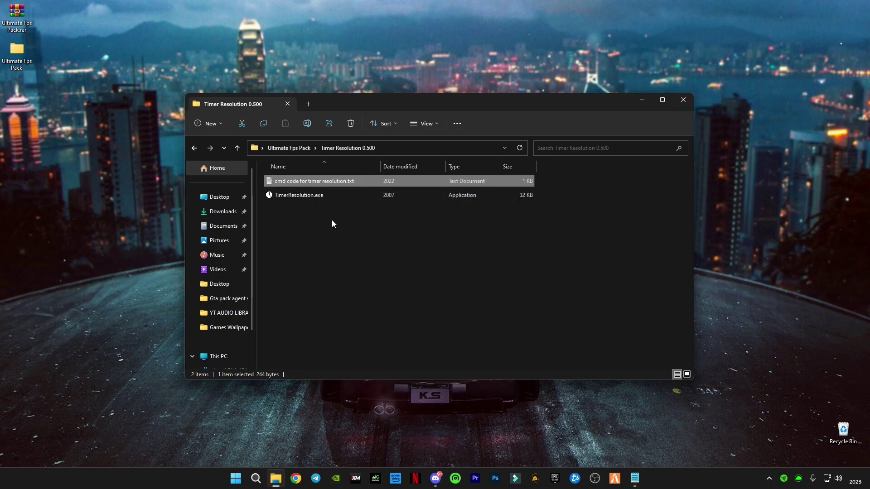
Run TimerResolution.exe, set the timer to its maximum resolution of 0.500 ms, and minimize the tool
{"action": "left_click", "coordinate": [298, 218]}
{"action": "double_click", "coordinate": [287, 196]}
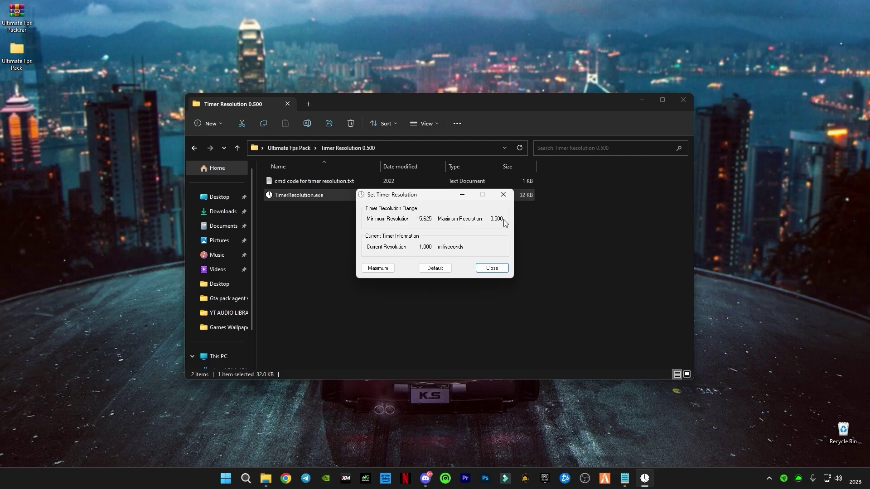
{"action": "left_click_drag", "start_coordinate": [490, 217], "coordinate": [505, 215]}
{"action": "left_click", "coordinate": [489, 220]}
{"action": "left_click", "coordinate": [382, 270]}
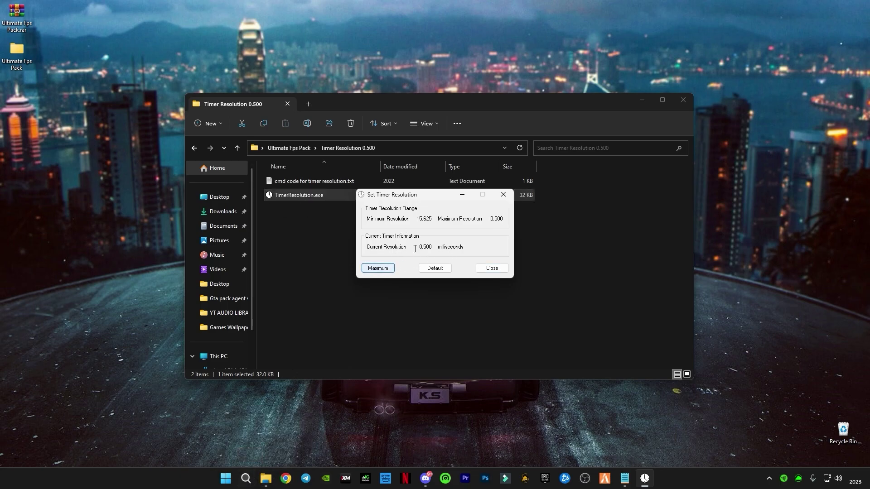
{"action": "left_click_drag", "start_coordinate": [417, 247], "coordinate": [431, 245]}
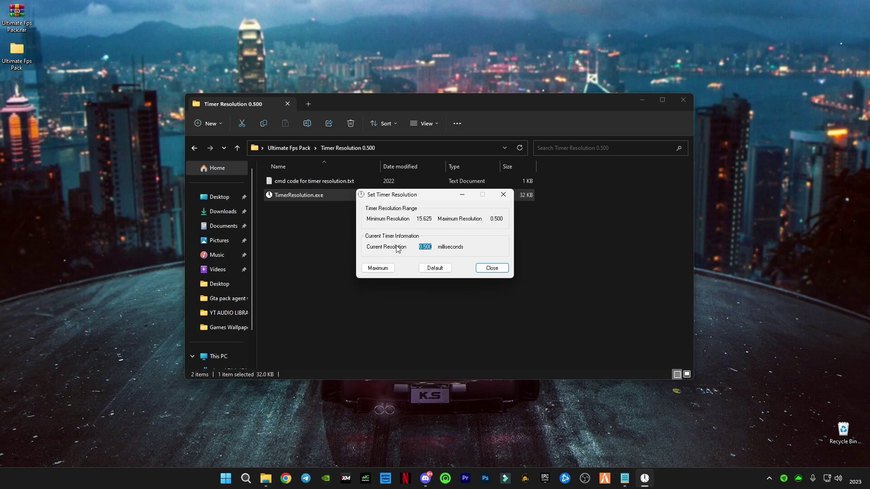
{"action": "left_click", "coordinate": [461, 194]}
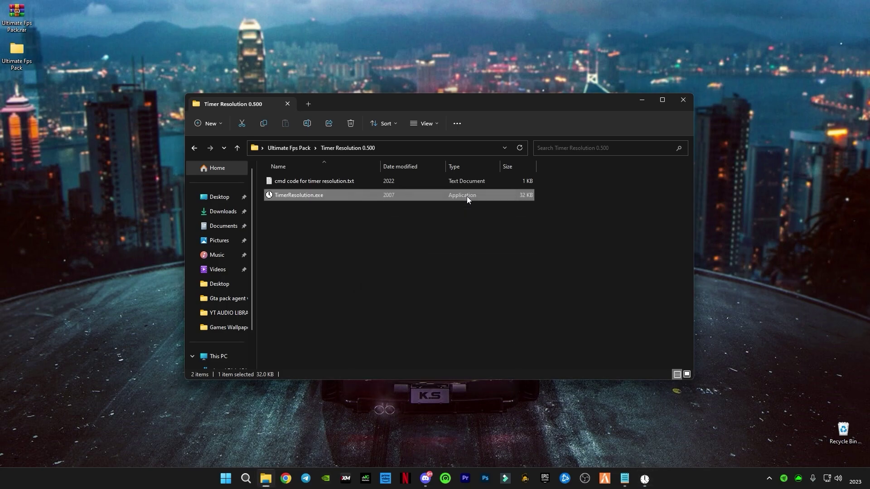
Copy the three bcdedit commands from cmd code for timer resolution.txt and close the text file
{"action": "left_click", "coordinate": [628, 483]}
{"action": "left_click_drag", "start_coordinate": [462, 229], "coordinate": [346, 198]}
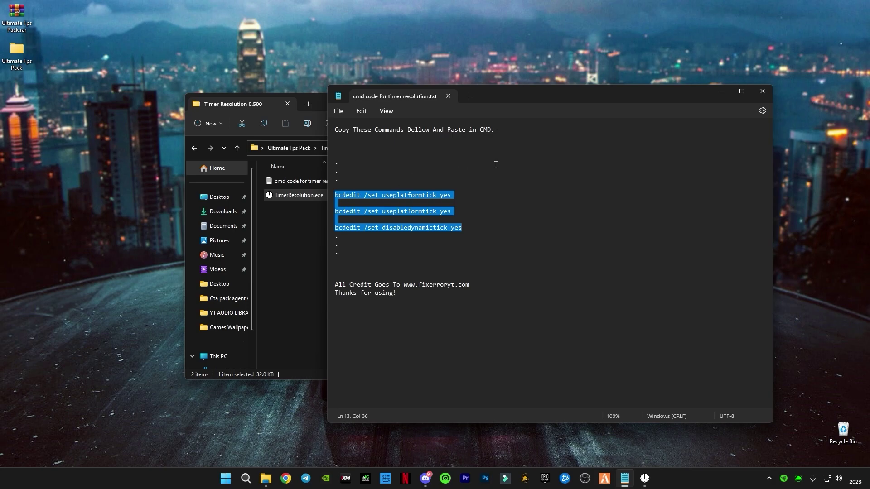
{"action": "left_click", "coordinate": [763, 91]}
Run the copied bcdedit /set useplatformtick yes and bcdedit /set disabledynamictick yes commands in an administrator Command Prompt, and close it
{"action": "left_click", "coordinate": [256, 478]}
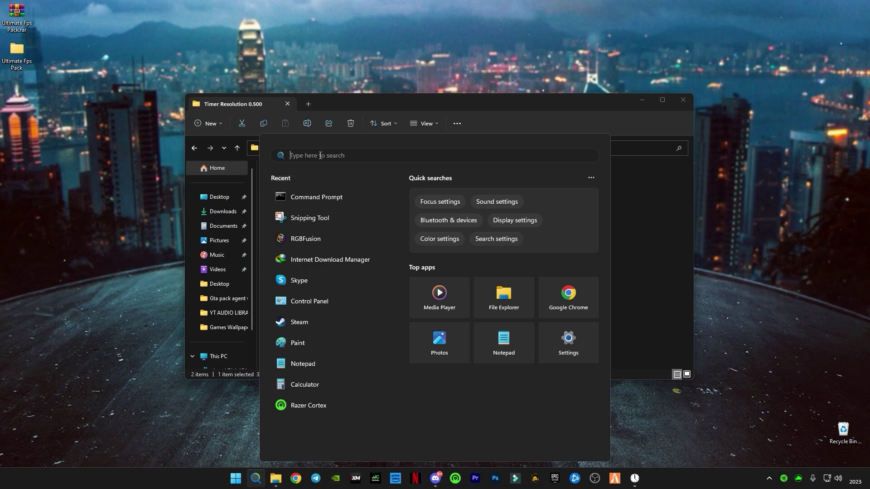
{"action": "type", "text": "md"}
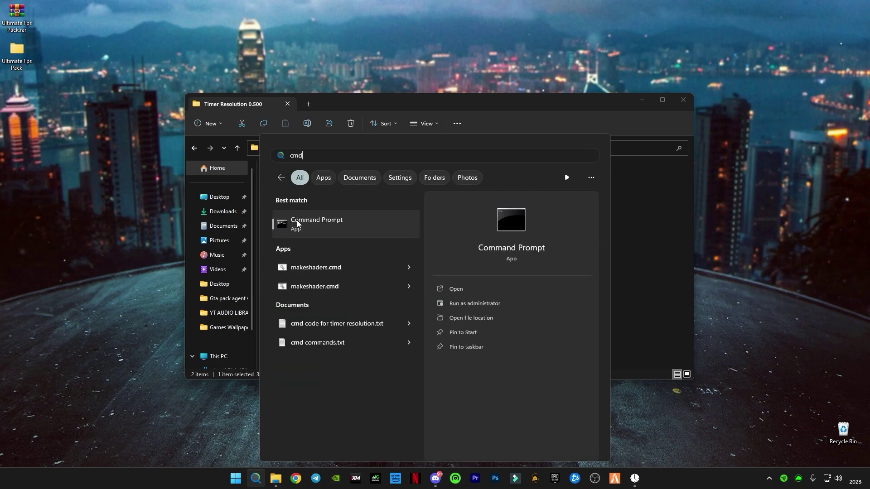
{"action": "left_click", "coordinate": [331, 234]}
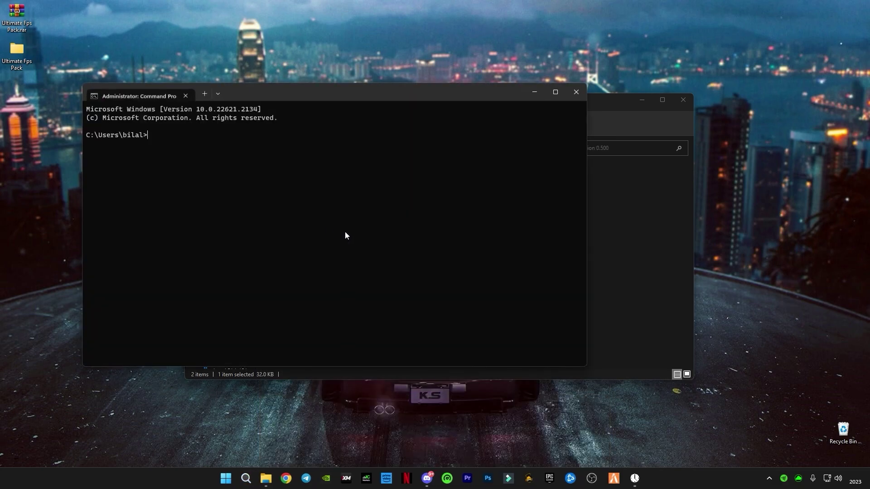
{"action": "key", "text": "ctrl+v"}
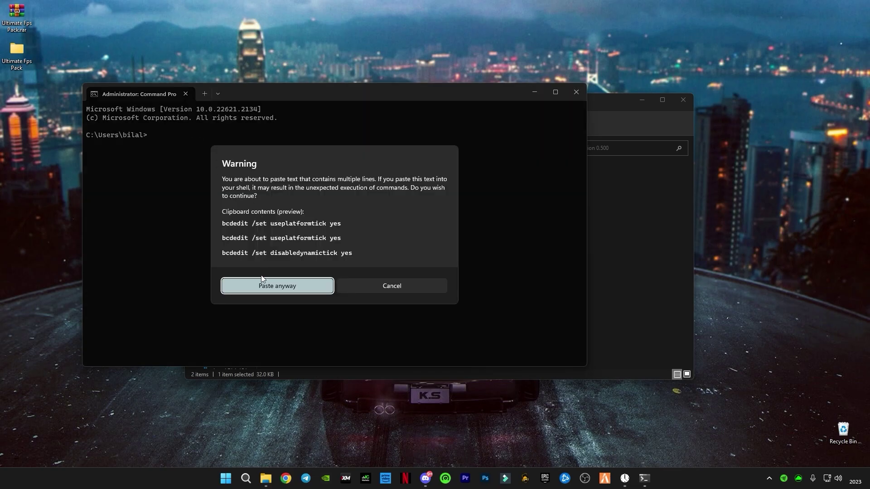
{"action": "left_click", "coordinate": [267, 285]}
{"action": "key", "text": "Return"}
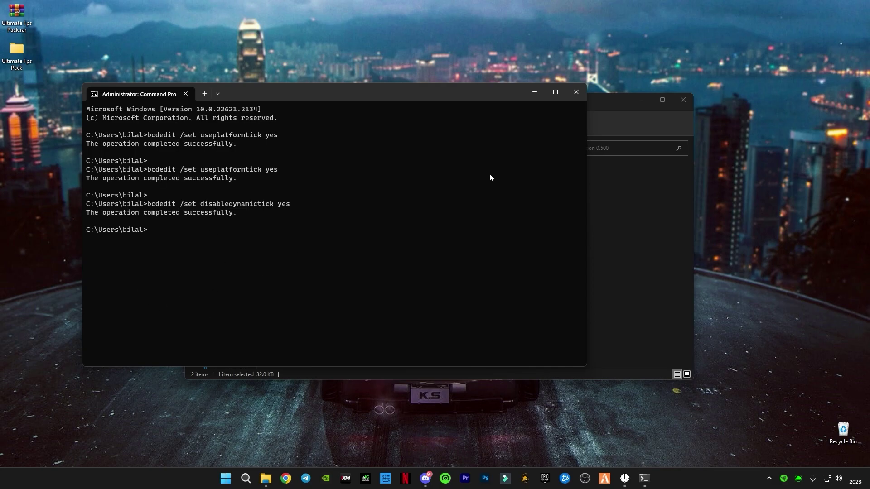
{"action": "left_click", "coordinate": [572, 92]}
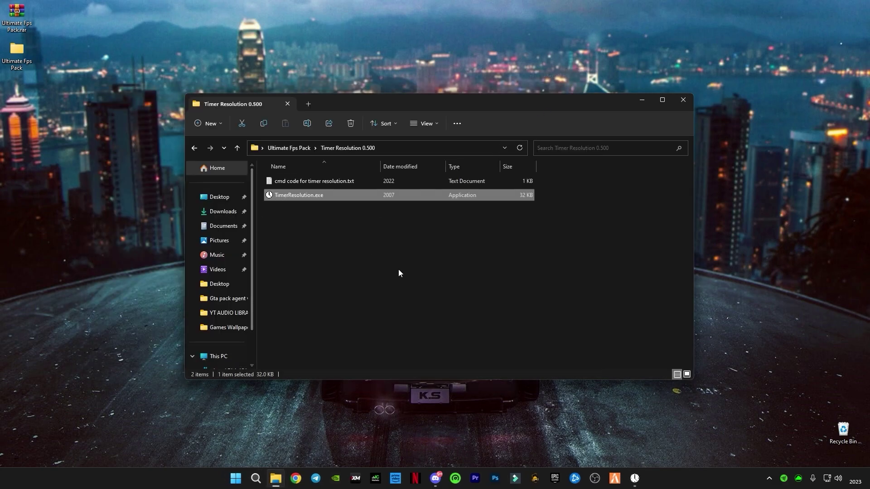
Close the Timer Resolution 0.500 folder and move the Set Timer Resolution window higher on the desktop
{"action": "left_click", "coordinate": [683, 99]}
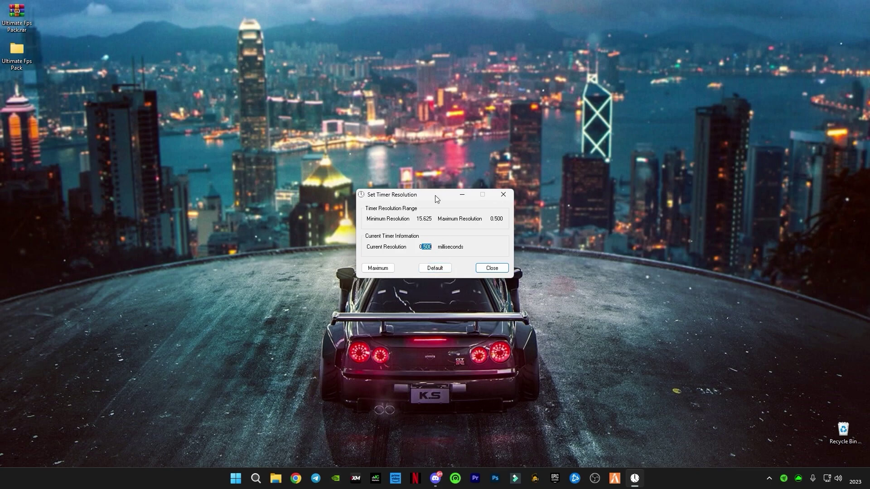
{"action": "left_click_drag", "start_coordinate": [435, 196], "coordinate": [427, 148]}
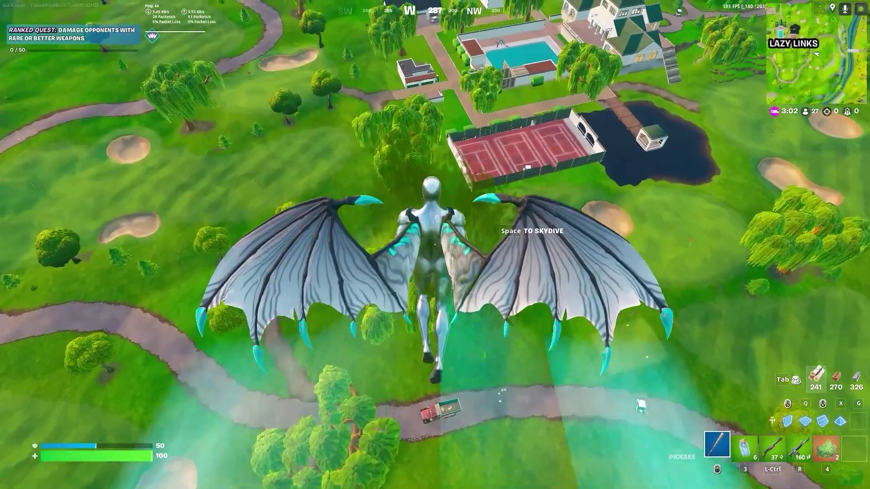
{"action": "mouse_move", "coordinate": [435, 245]}
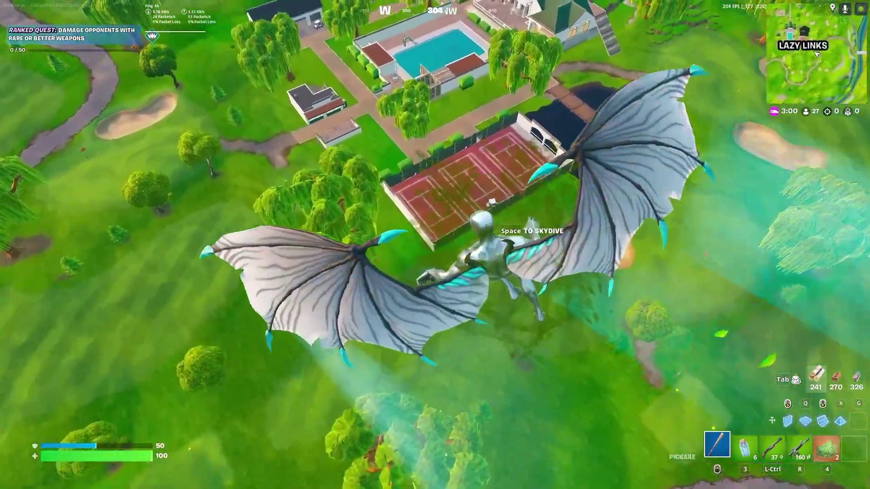
{"action": "key", "text": "space"}
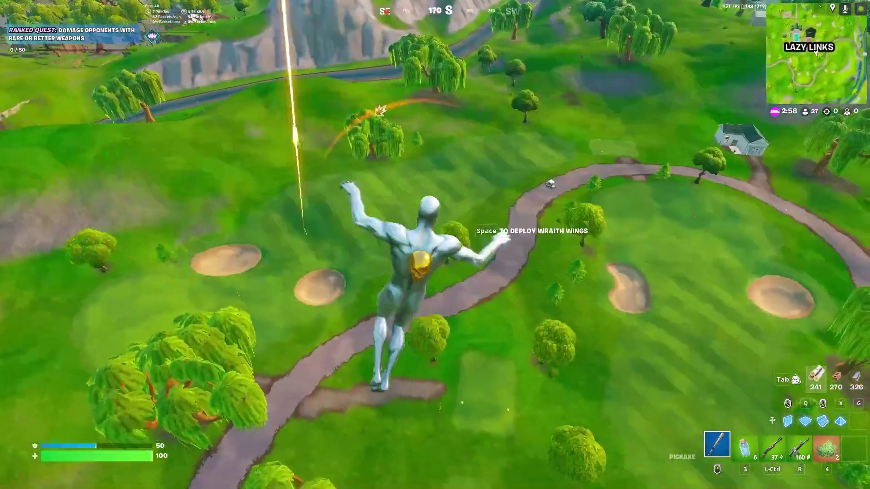
{"action": "key", "text": "space"}
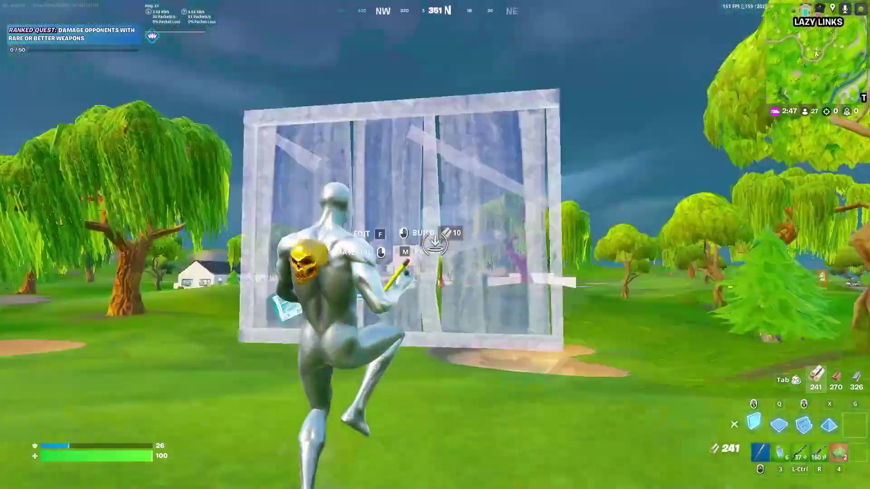
{"action": "left_click", "coordinate": [435, 245]}
{"action": "left_click", "coordinate": [435, 245]}
{"action": "key", "text": "3"}
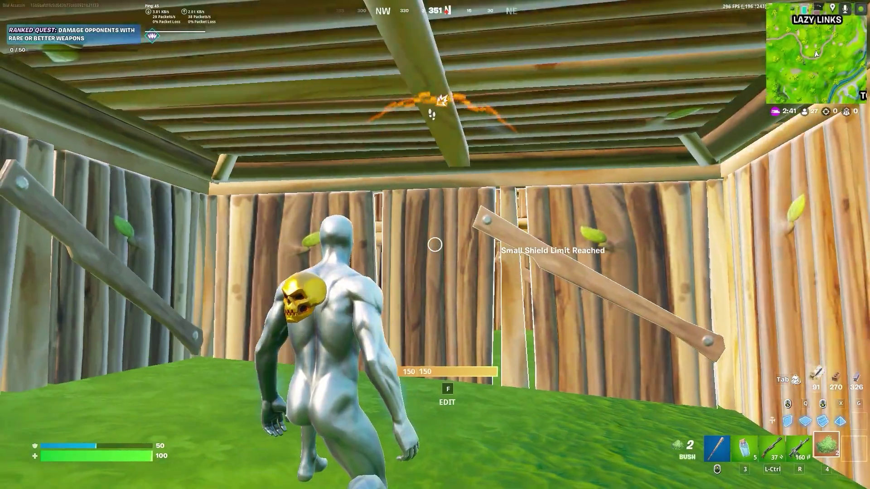
{"action": "key", "text": "q"}
{"action": "left_click", "coordinate": [435, 245]}
{"action": "left_click", "coordinate": [435, 245]}
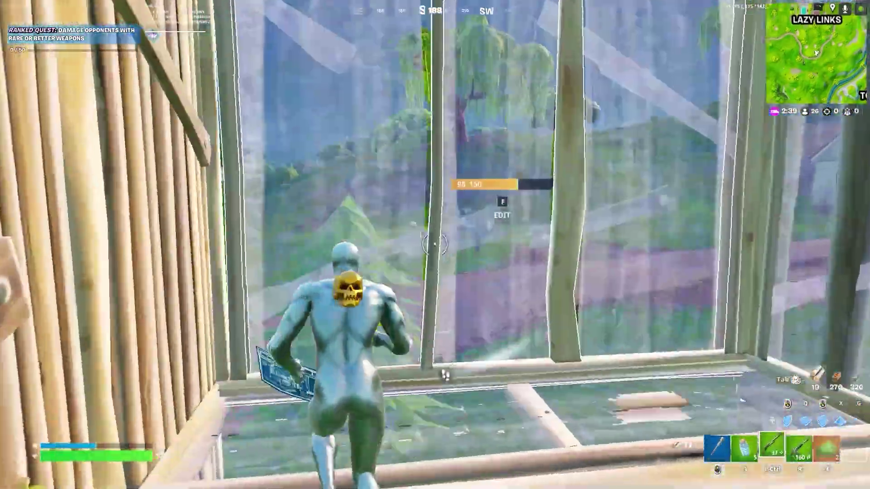
{"action": "left_click", "coordinate": [436, 245]}
{"action": "left_click", "coordinate": [435, 245]}
{"action": "left_click", "coordinate": [435, 245]}
{"action": "key", "text": "ctrl"}
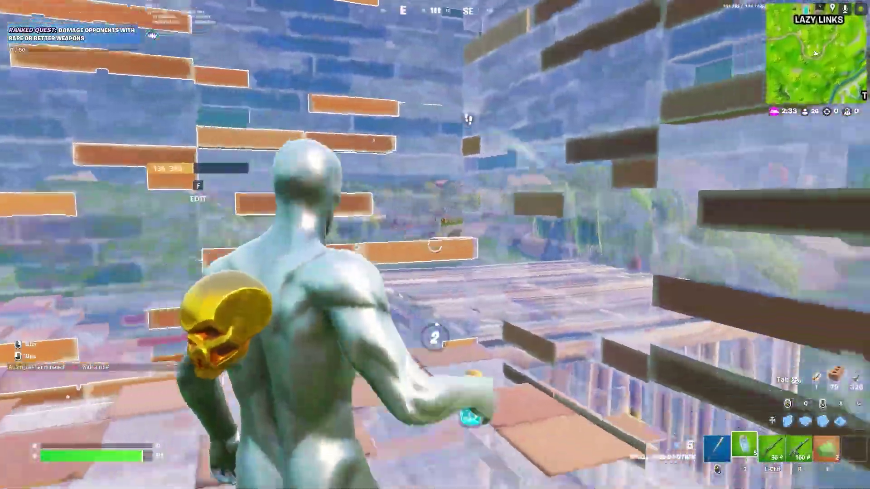
{"action": "left_click", "coordinate": [435, 245]}
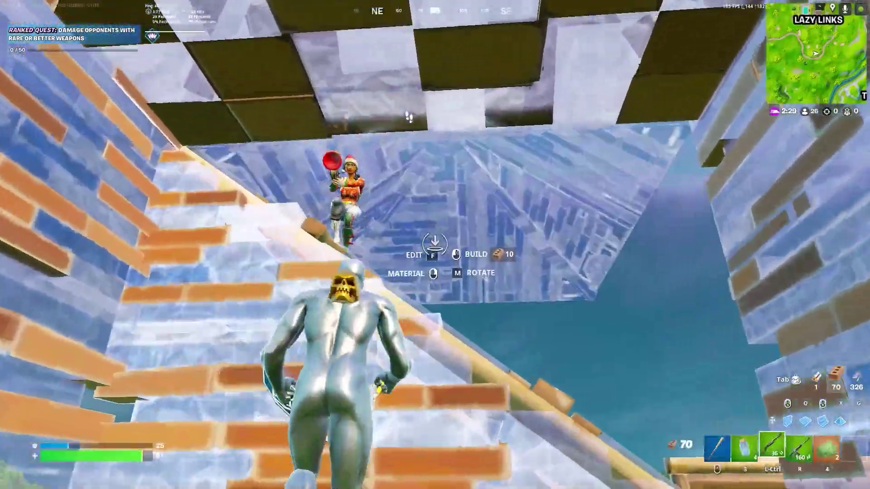
{"action": "key", "text": "ctrl"}
{"action": "left_click", "coordinate": [435, 245]}
{"action": "left_click", "coordinate": [435, 245]}
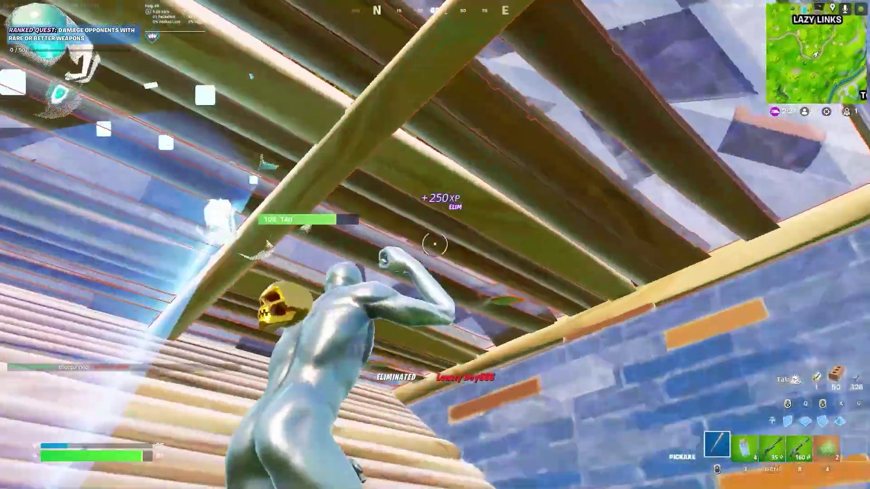
{"action": "key", "text": "1"}
{"action": "left_click", "coordinate": [435, 245]}
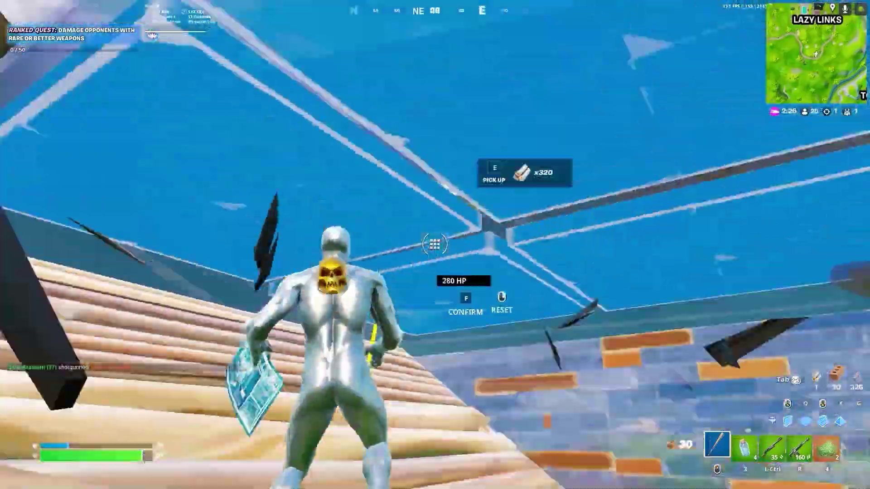
{"action": "key", "text": "r"}
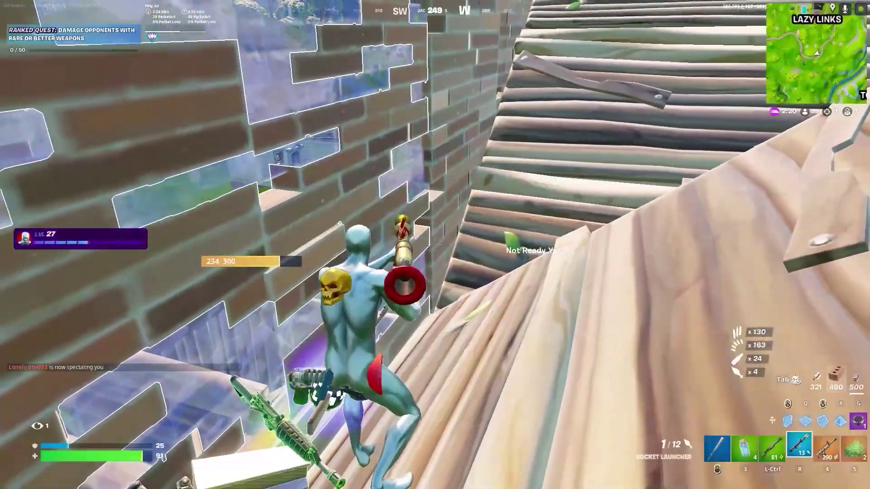
{"action": "key", "text": "b"}
{"action": "left_click", "coordinate": [550, 263]}
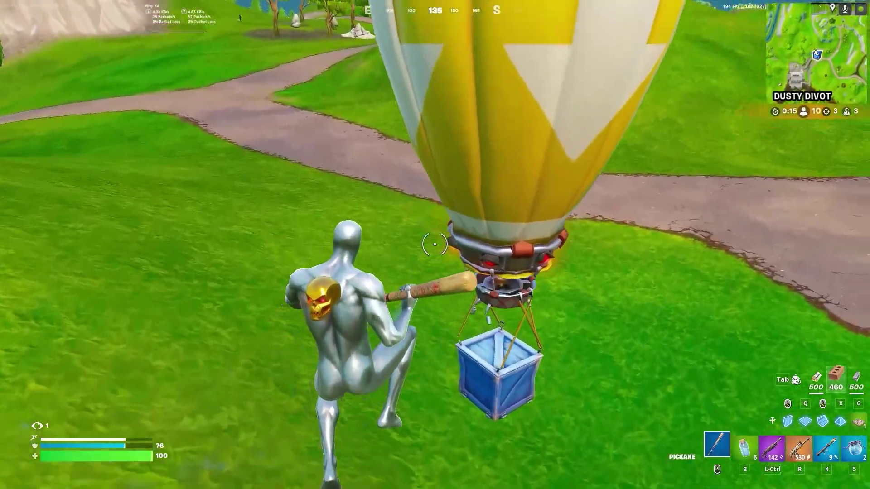
{"action": "key", "text": "w"}
{"action": "key", "text": "e"}
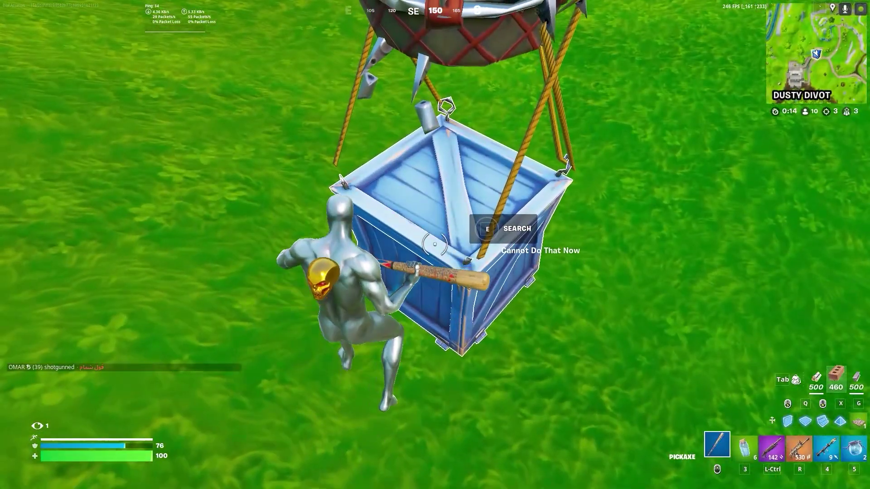
{"action": "key", "text": "e"}
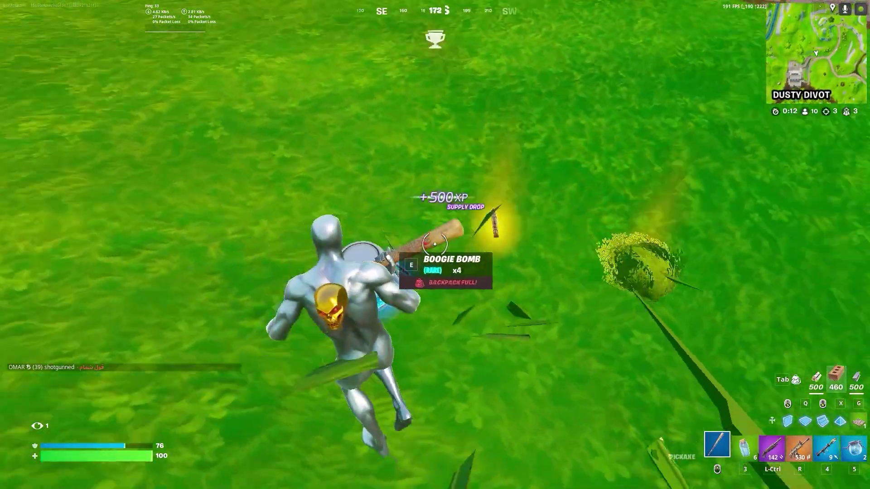
{"action": "key", "text": "5"}
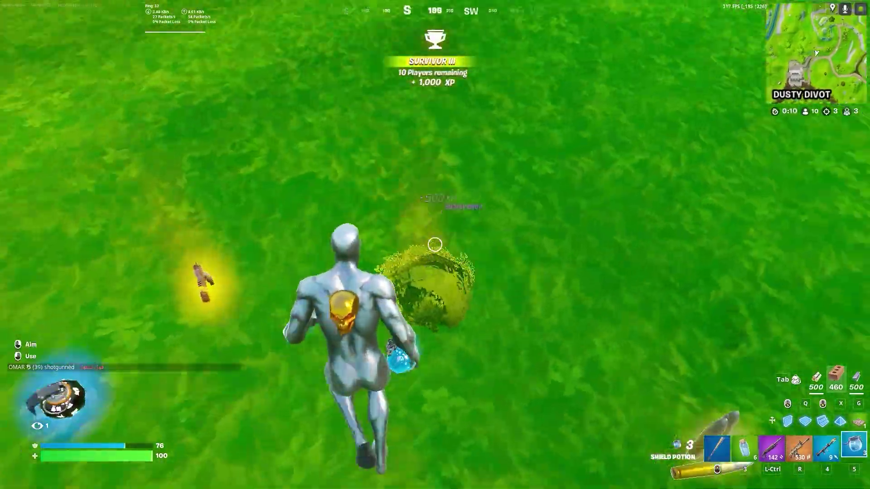
{"action": "key", "text": "q"}
{"action": "left_click", "coordinate": [435, 244]}
{"action": "left_click", "coordinate": [435, 245]}
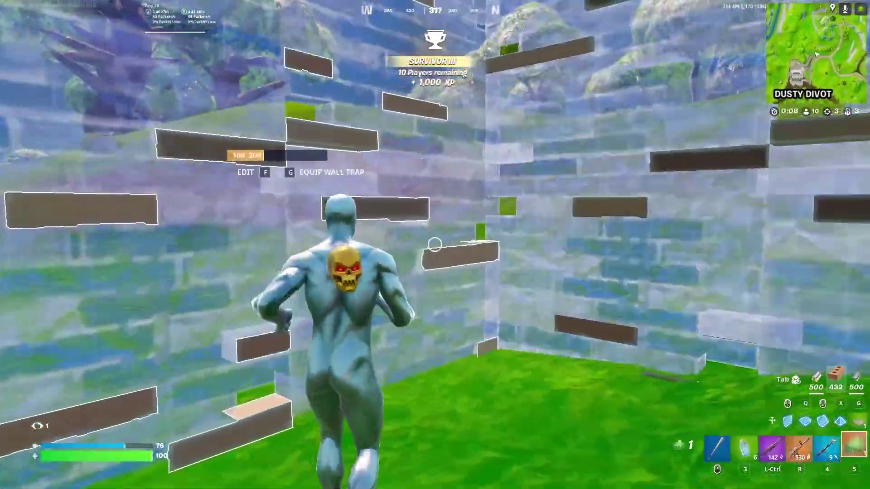
{"action": "key", "text": "5"}
{"action": "left_click", "coordinate": [435, 245]}
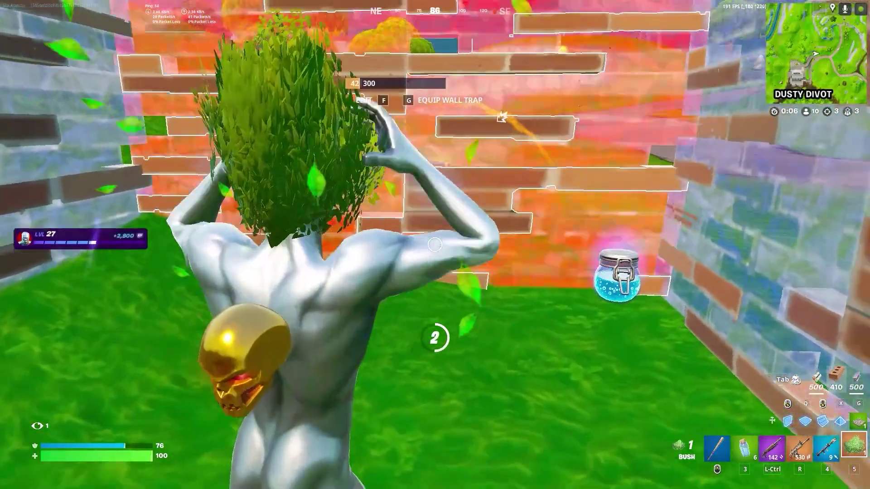
{"action": "key", "text": "q"}
{"action": "left_click", "coordinate": [435, 245]}
{"action": "left_click", "coordinate": [435, 244]}
{"action": "key", "text": "5"}
{"action": "left_click", "coordinate": [436, 244]}
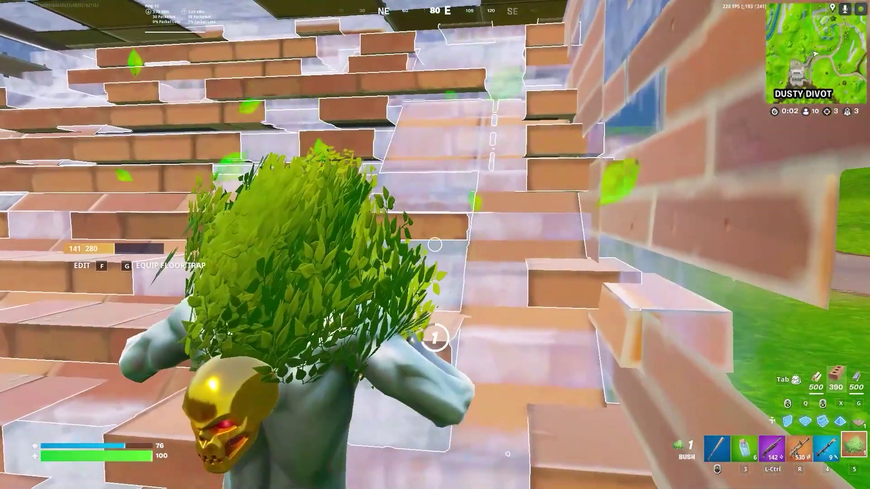
{"action": "key", "text": "1"}
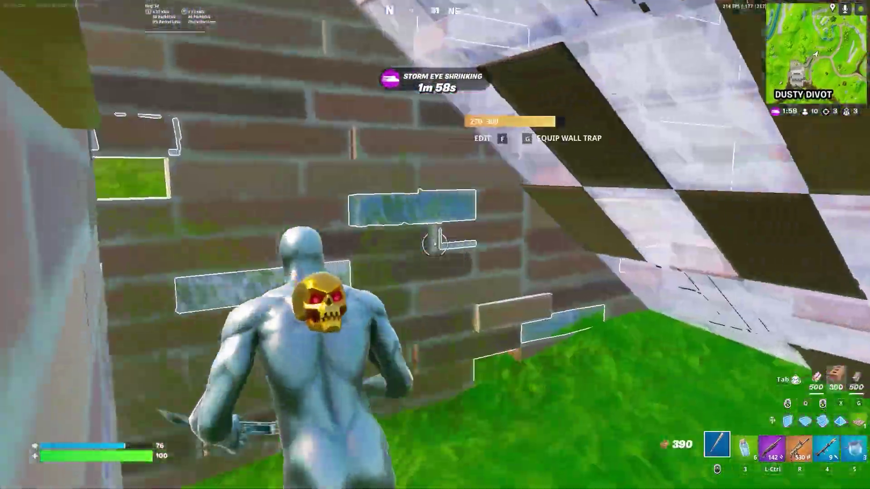
{"action": "left_click", "coordinate": [435, 244]}
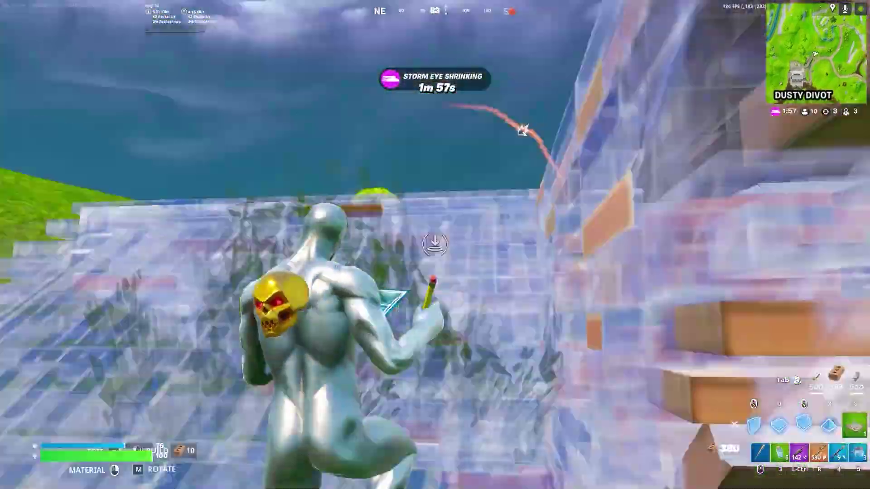